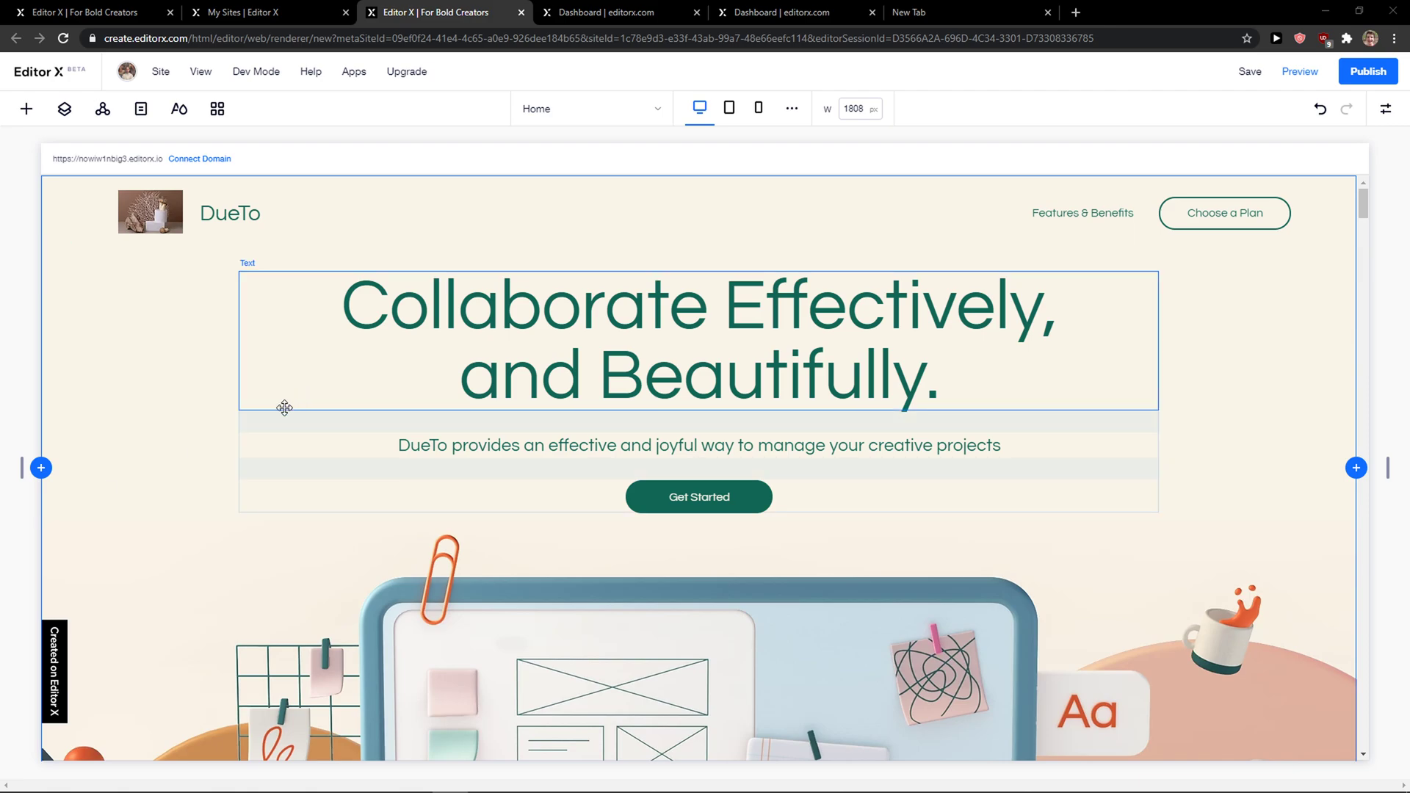
- Add Wix Stores from Add Elements > Store, creating a Shop page of sample products
scroll(188, 459, "down", 3)
scroll(193, 462, "up", 3)
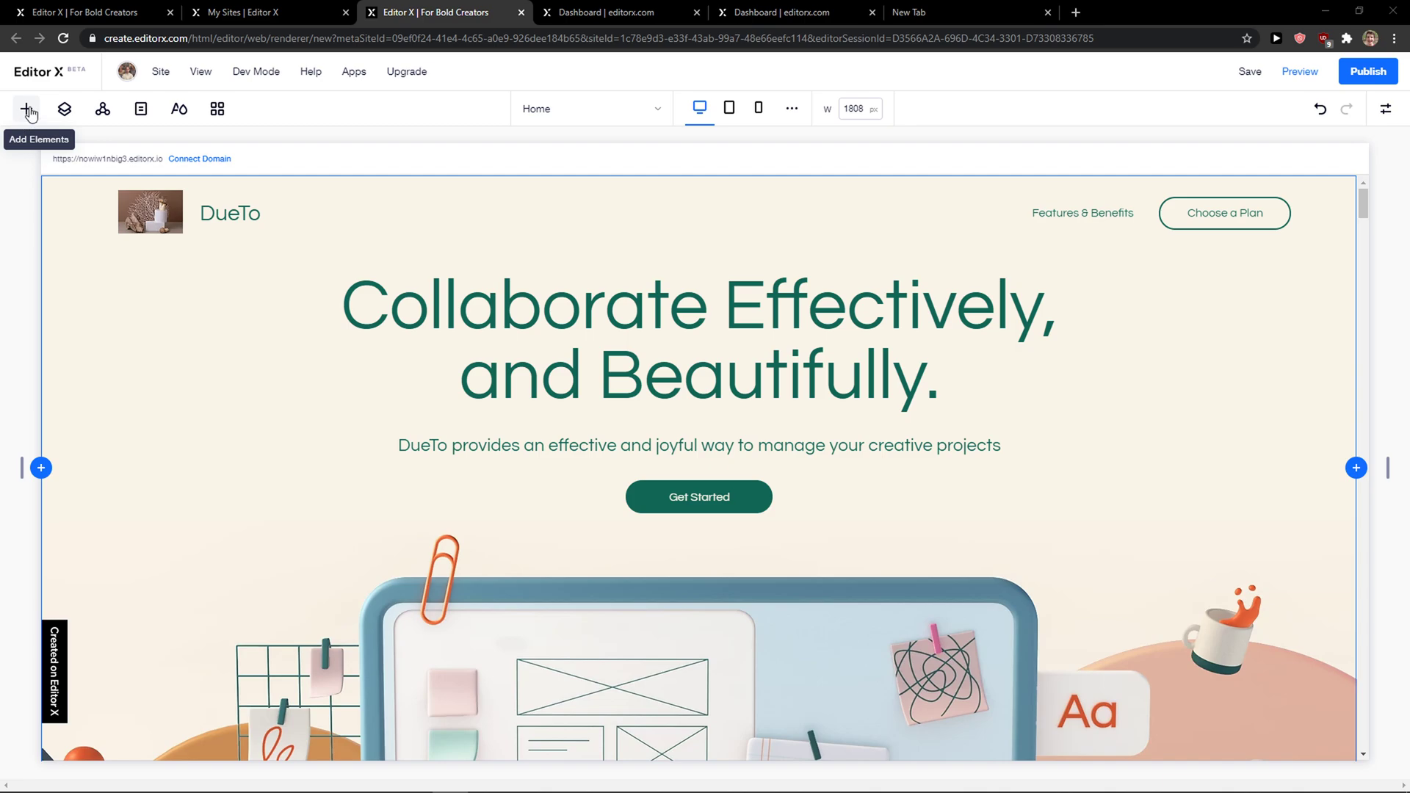
left_click(26, 111)
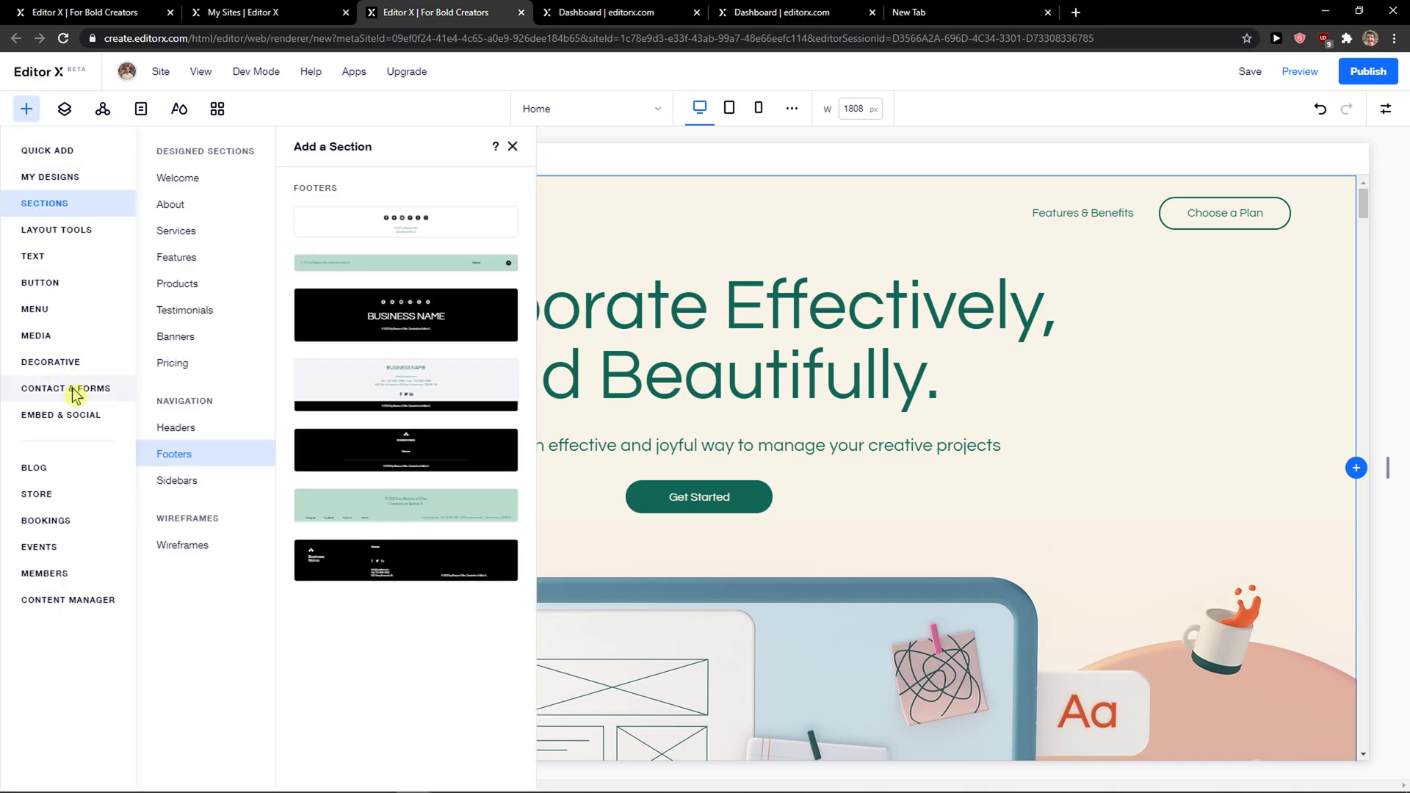
left_click(32, 499)
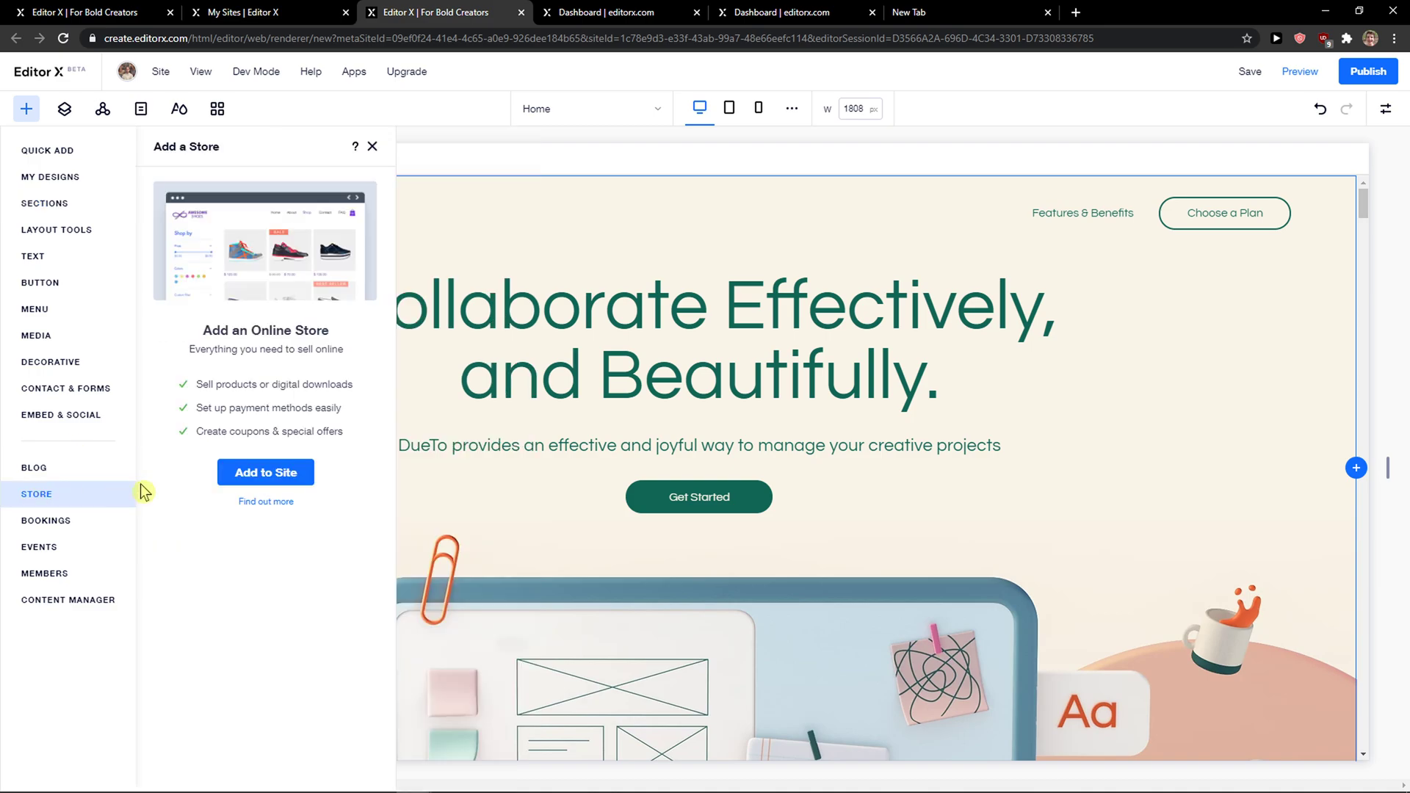
left_click(256, 474)
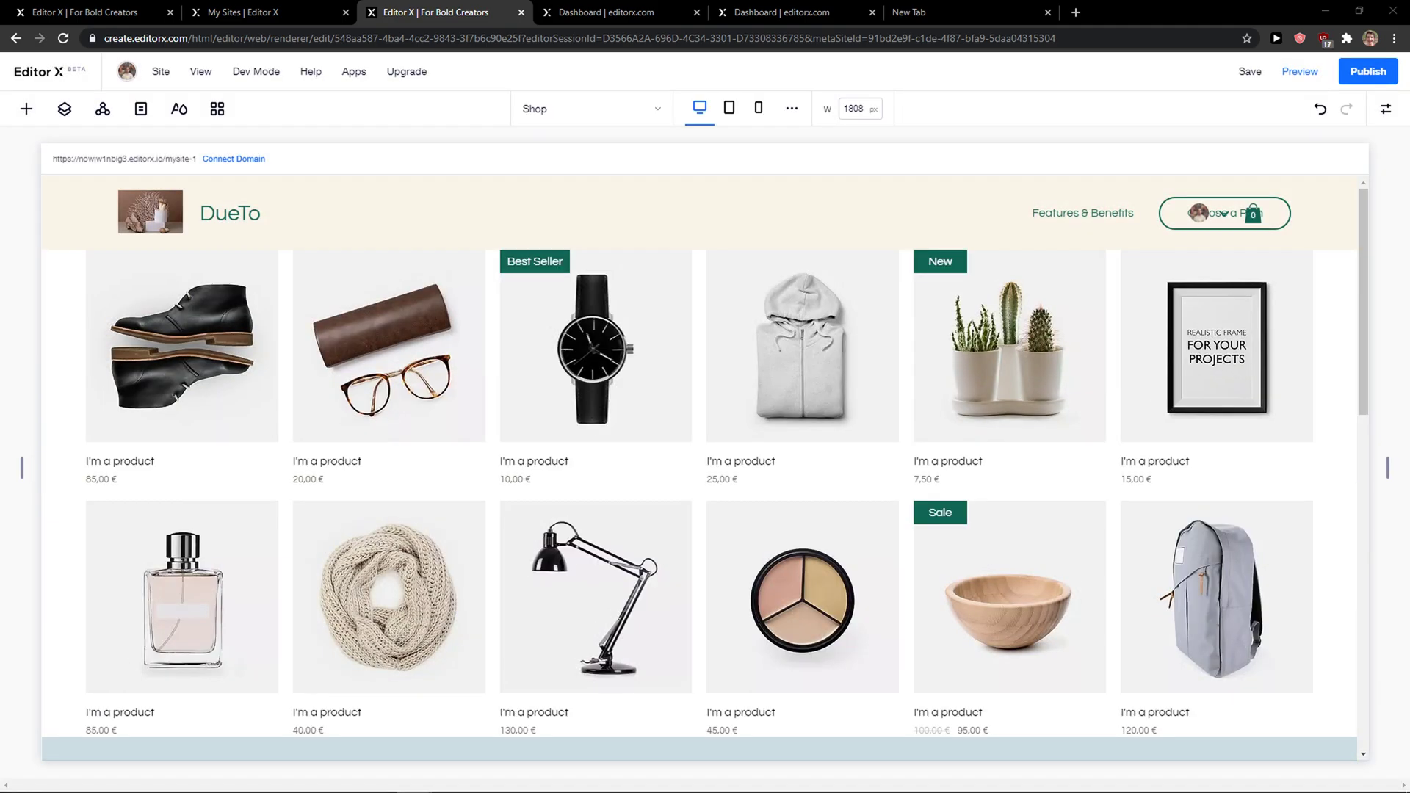
- Move the Shop product gallery slightly lower on the page, then select the site header
scroll(473, 465, "down", 5)
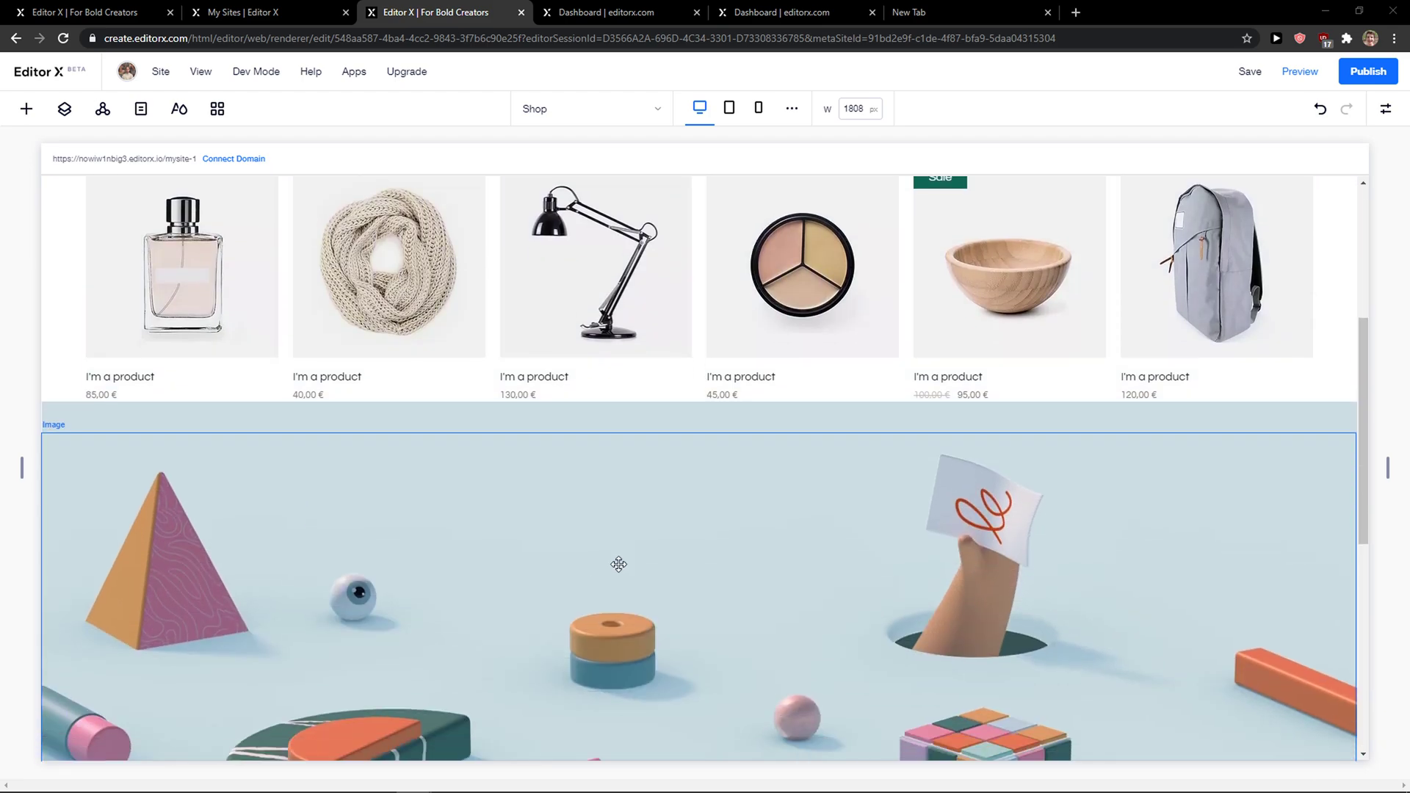
scroll(617, 566, "up", 5)
left_click(608, 371)
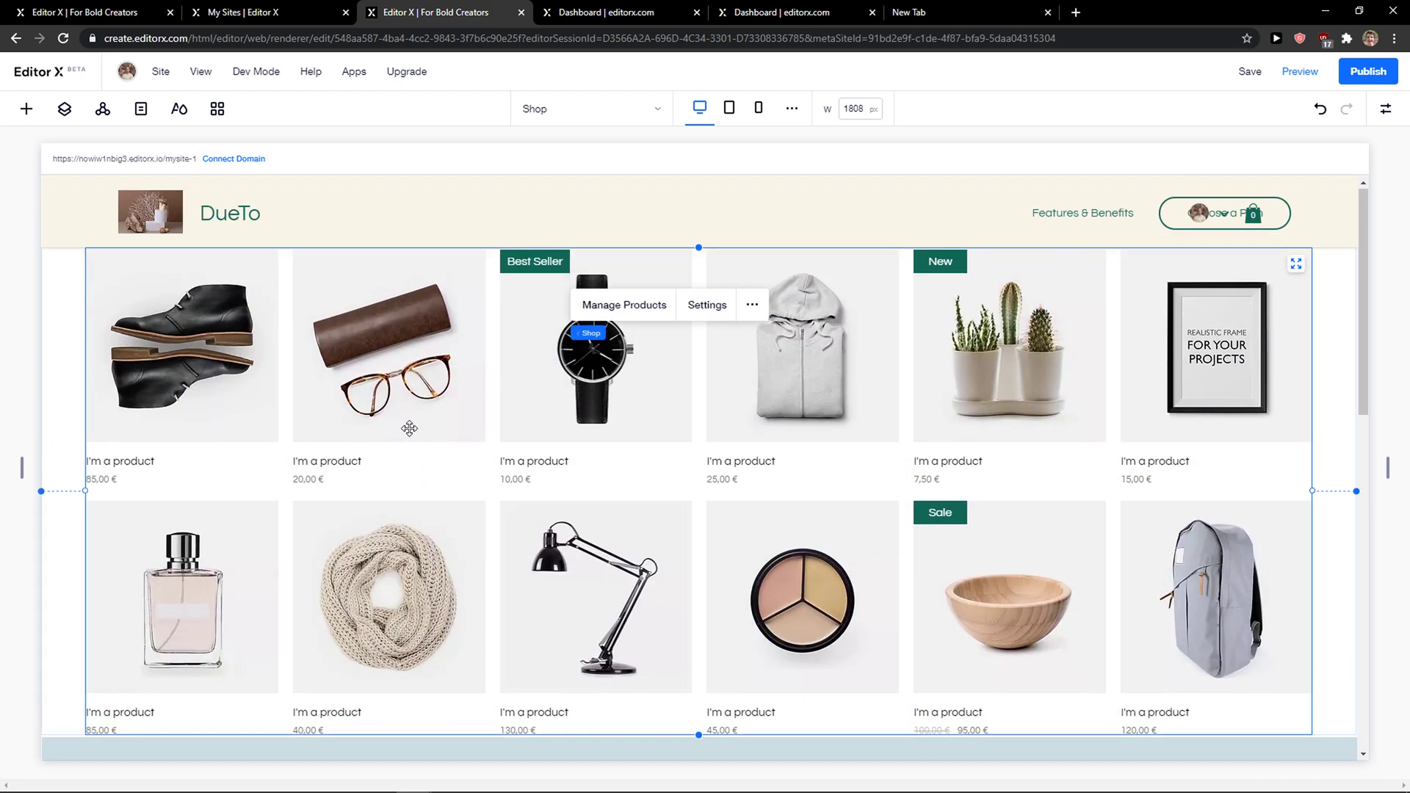
left_click_drag(539, 368, 570, 386)
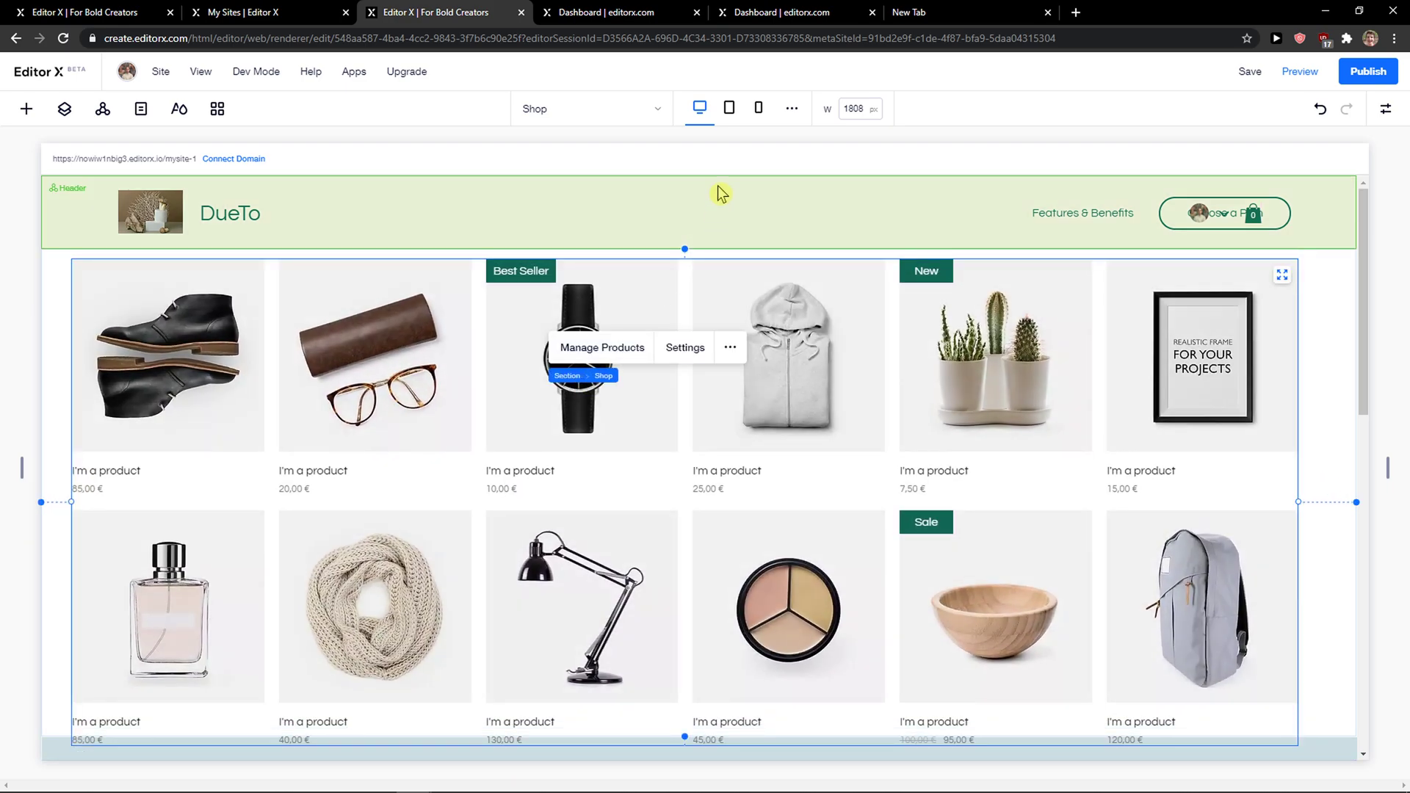
left_click(598, 195)
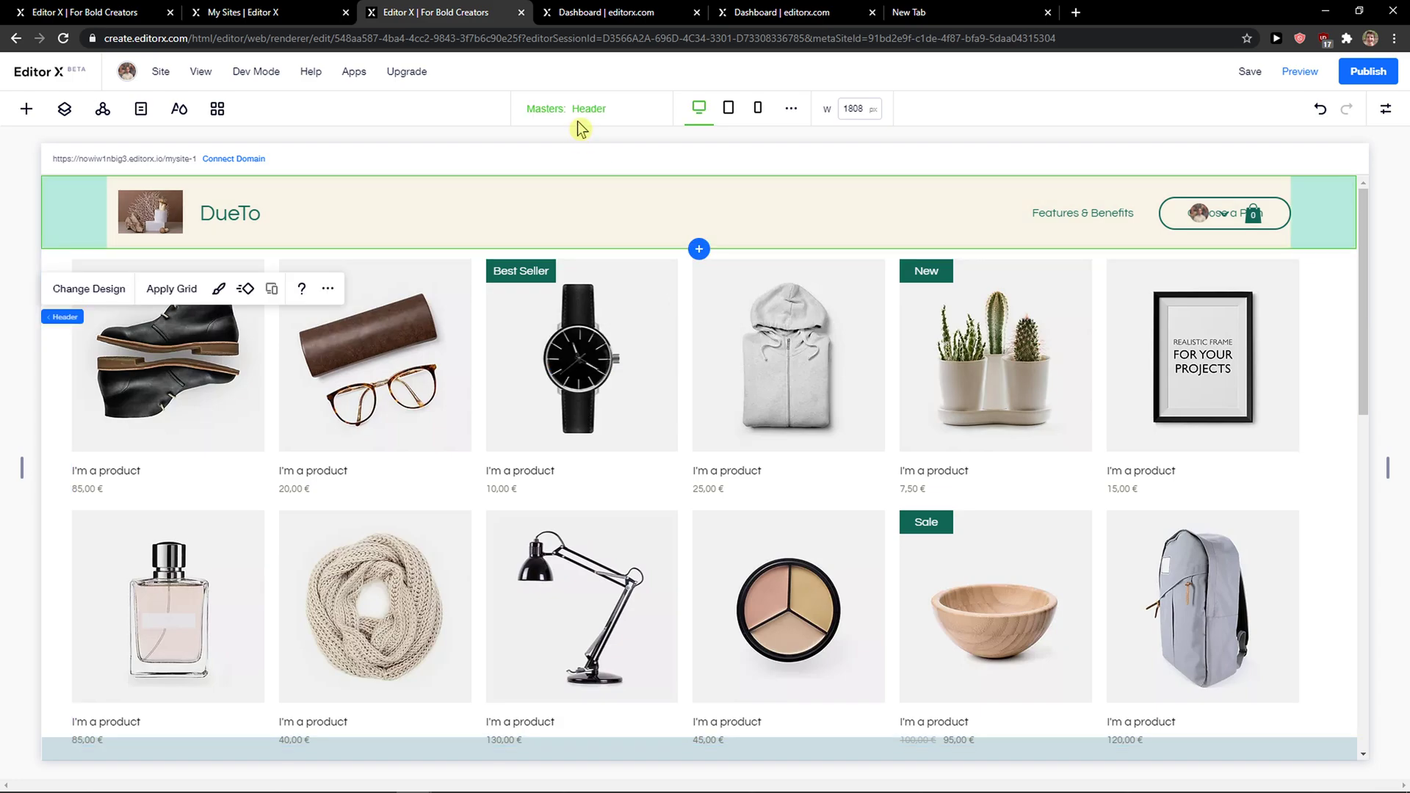
- Switch to the site pages list and inspect the Product Page's header and product details widget
left_click(57, 116)
left_click(141, 109)
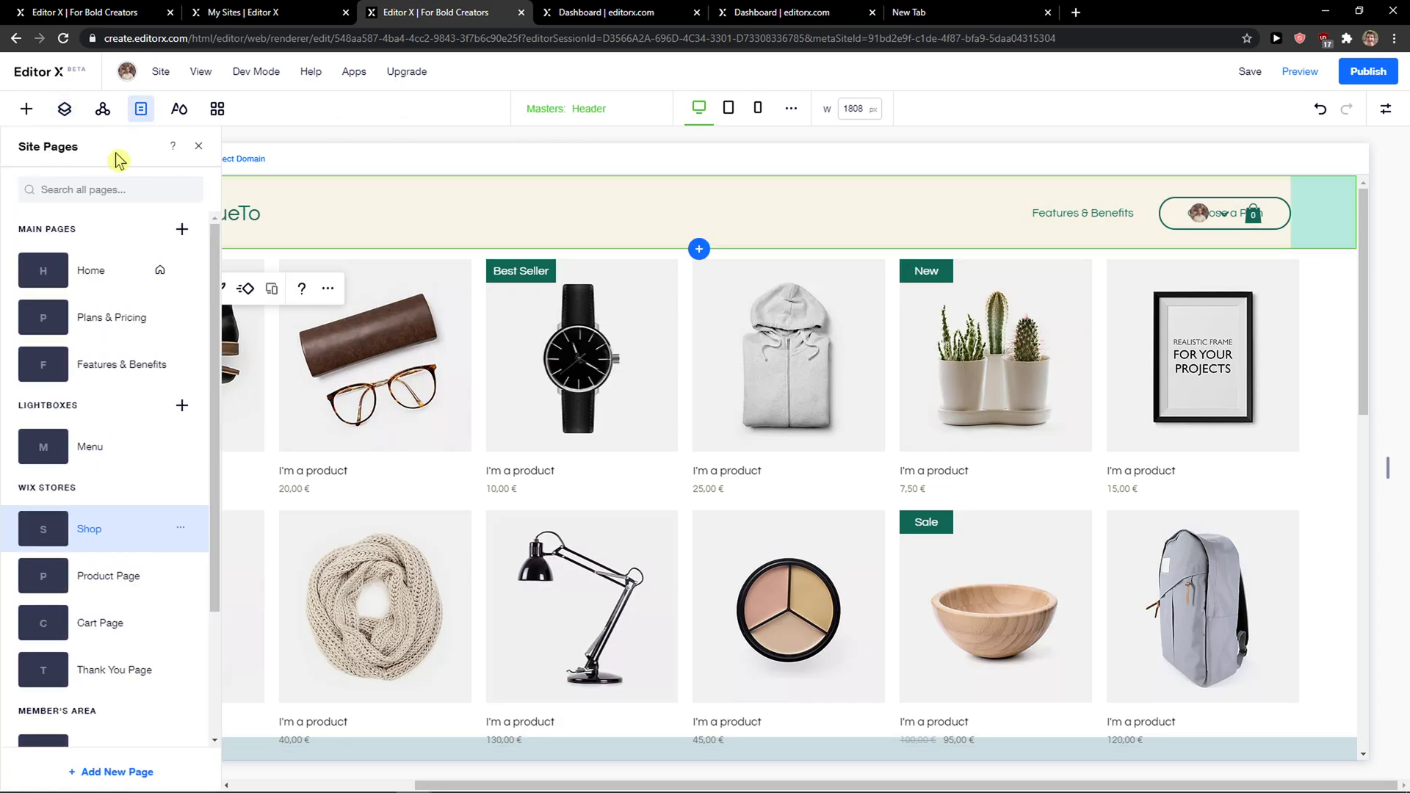
scroll(114, 455, "down", 2)
scroll(118, 497, "up", 2)
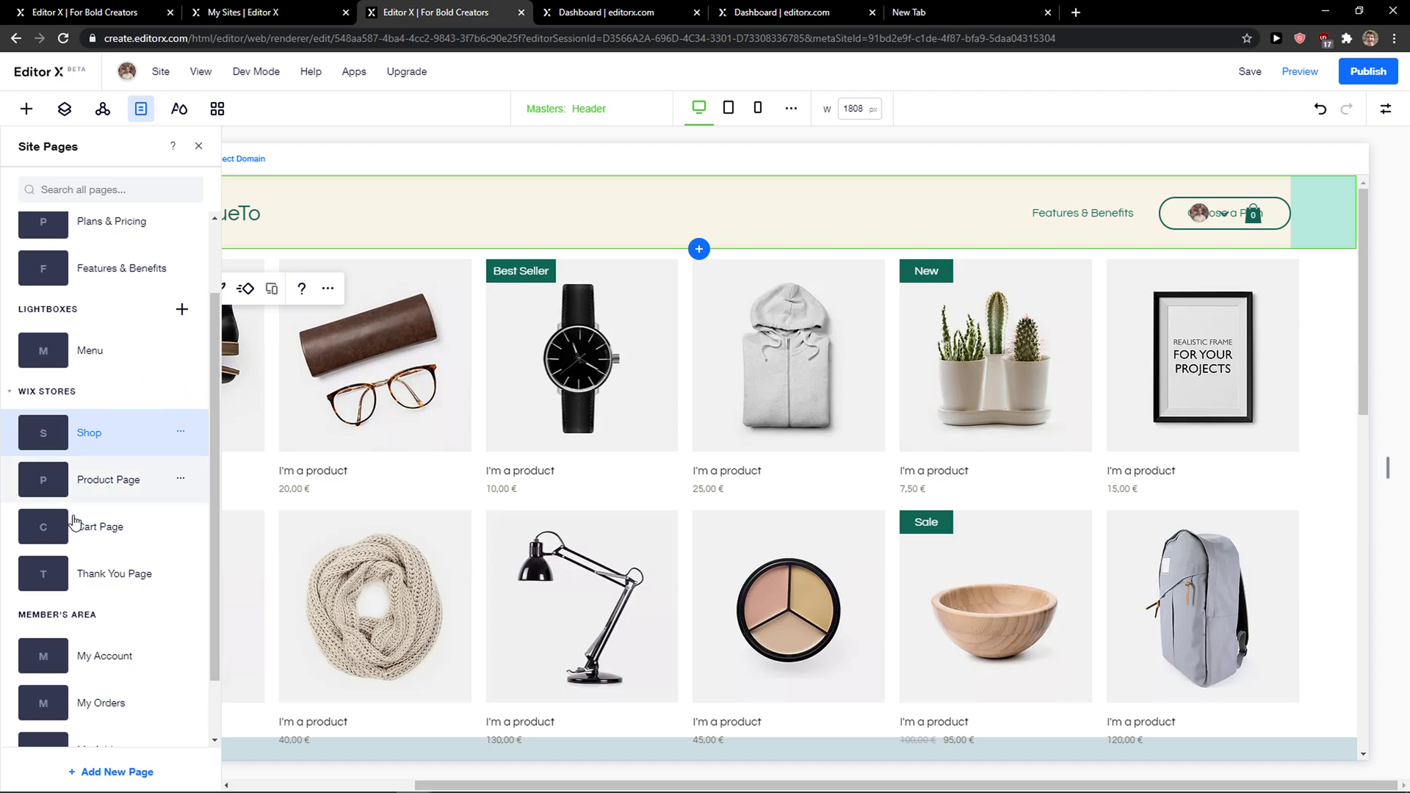
left_click(113, 500)
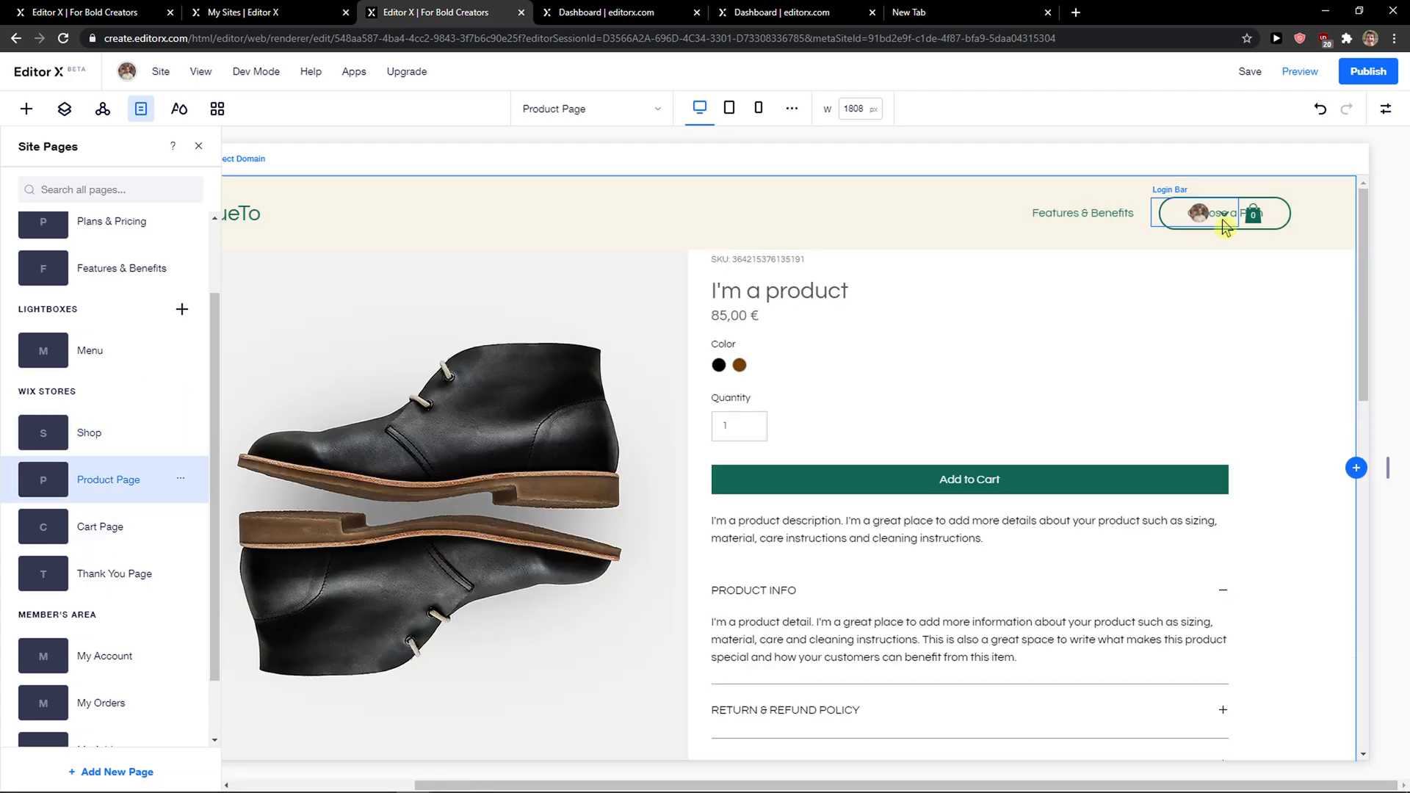
left_click(1219, 215)
left_click(1204, 215)
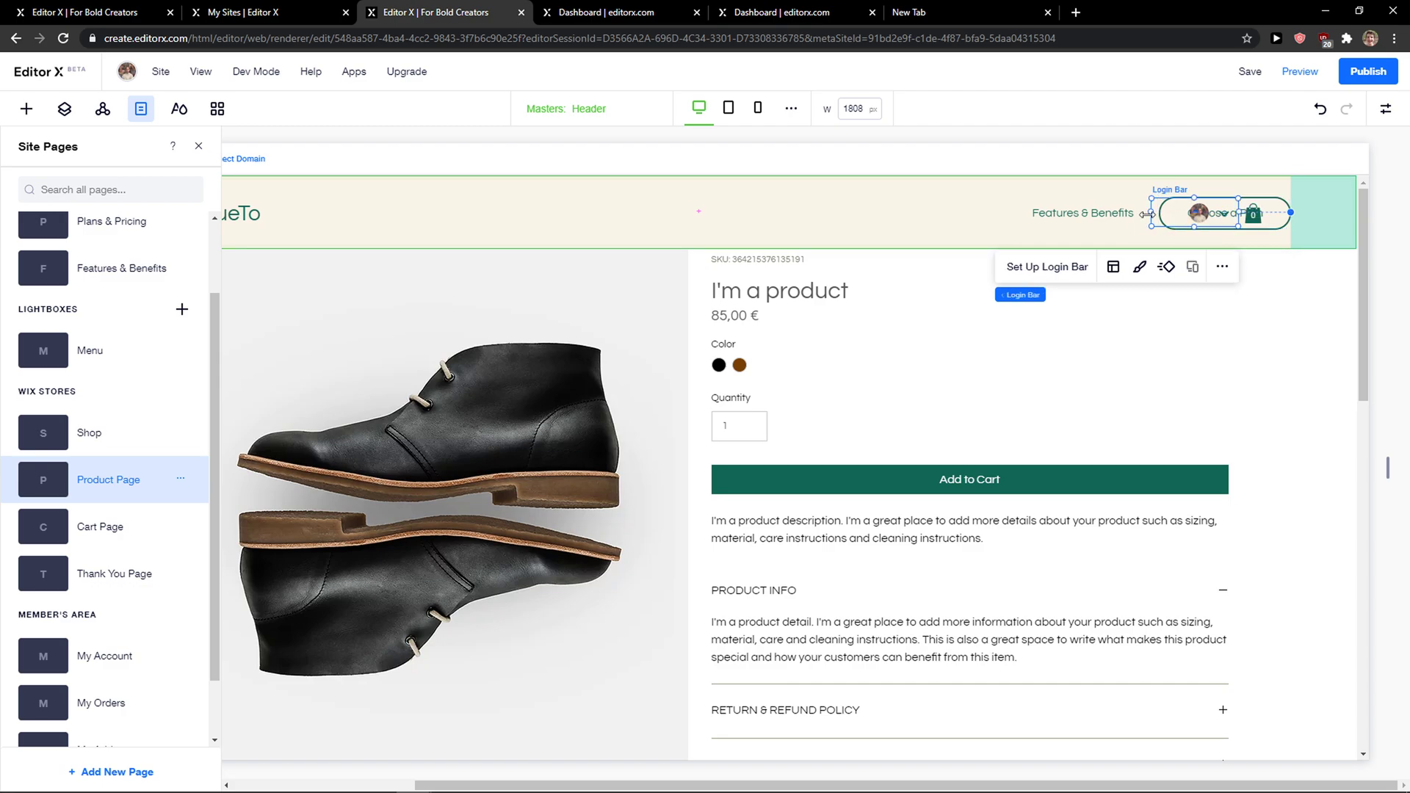
left_click(807, 346)
- View the Cart Page, return to Shop, and show the addable Store elements
scroll(808, 345, "down", 1)
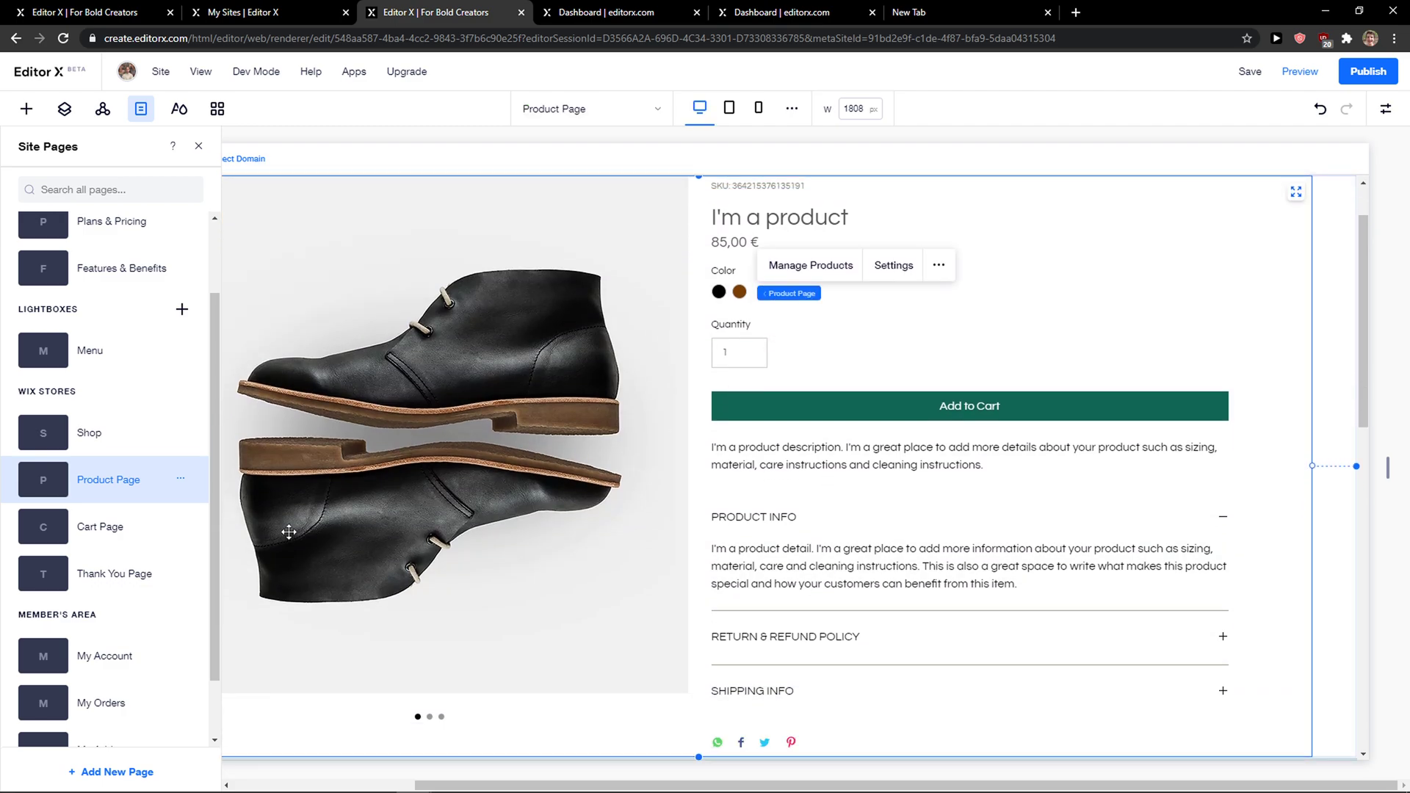
left_click(102, 550)
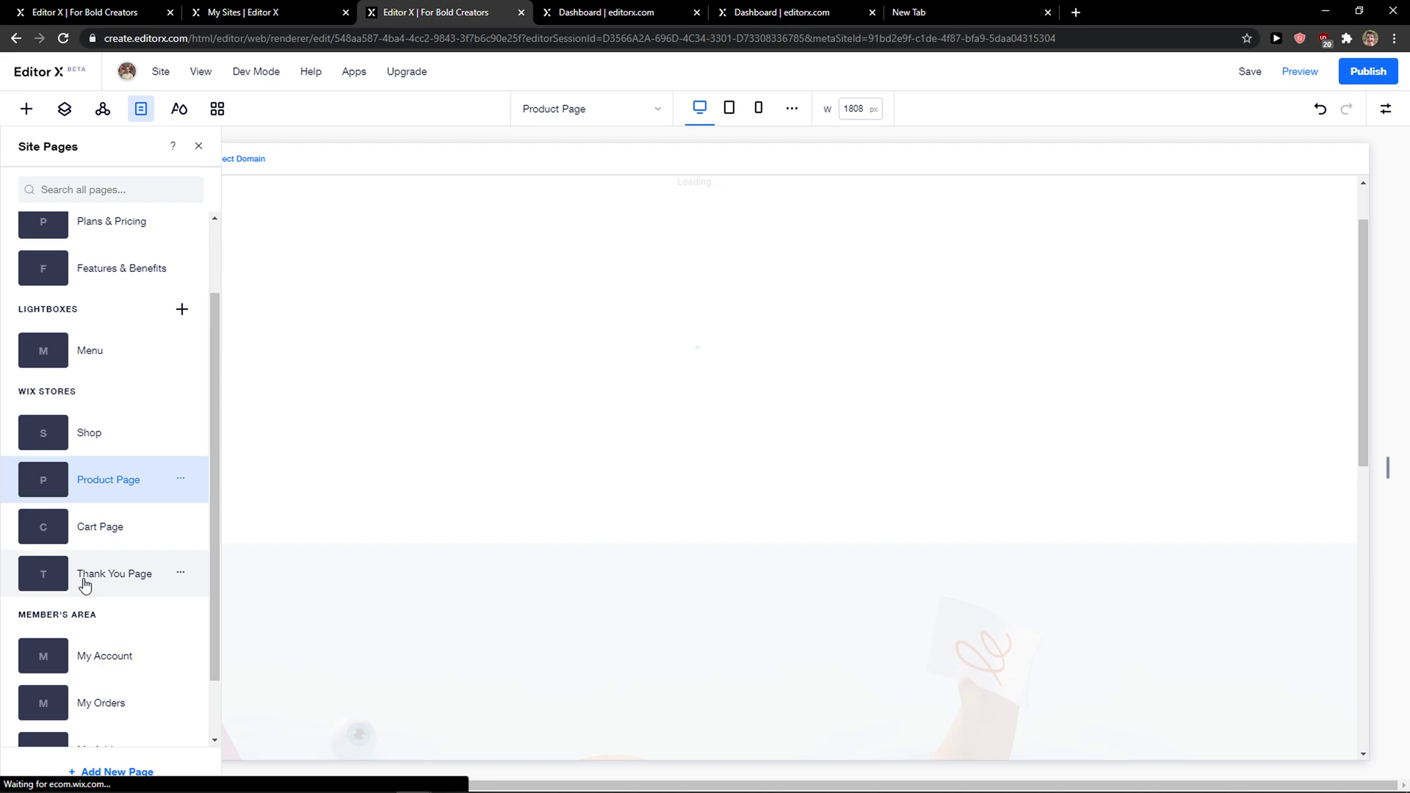
left_click(86, 434)
left_click(297, 12)
left_click(412, 11)
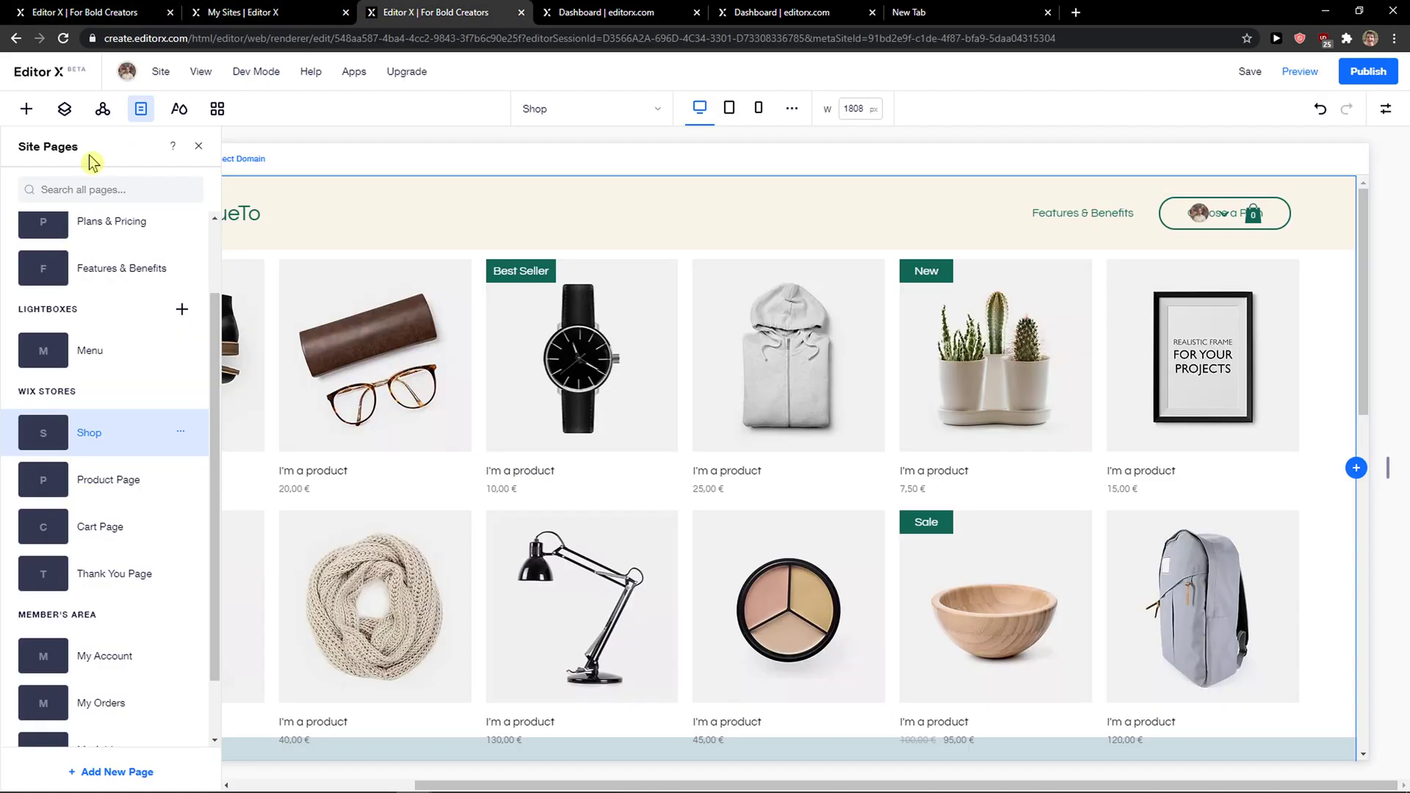
left_click(26, 109)
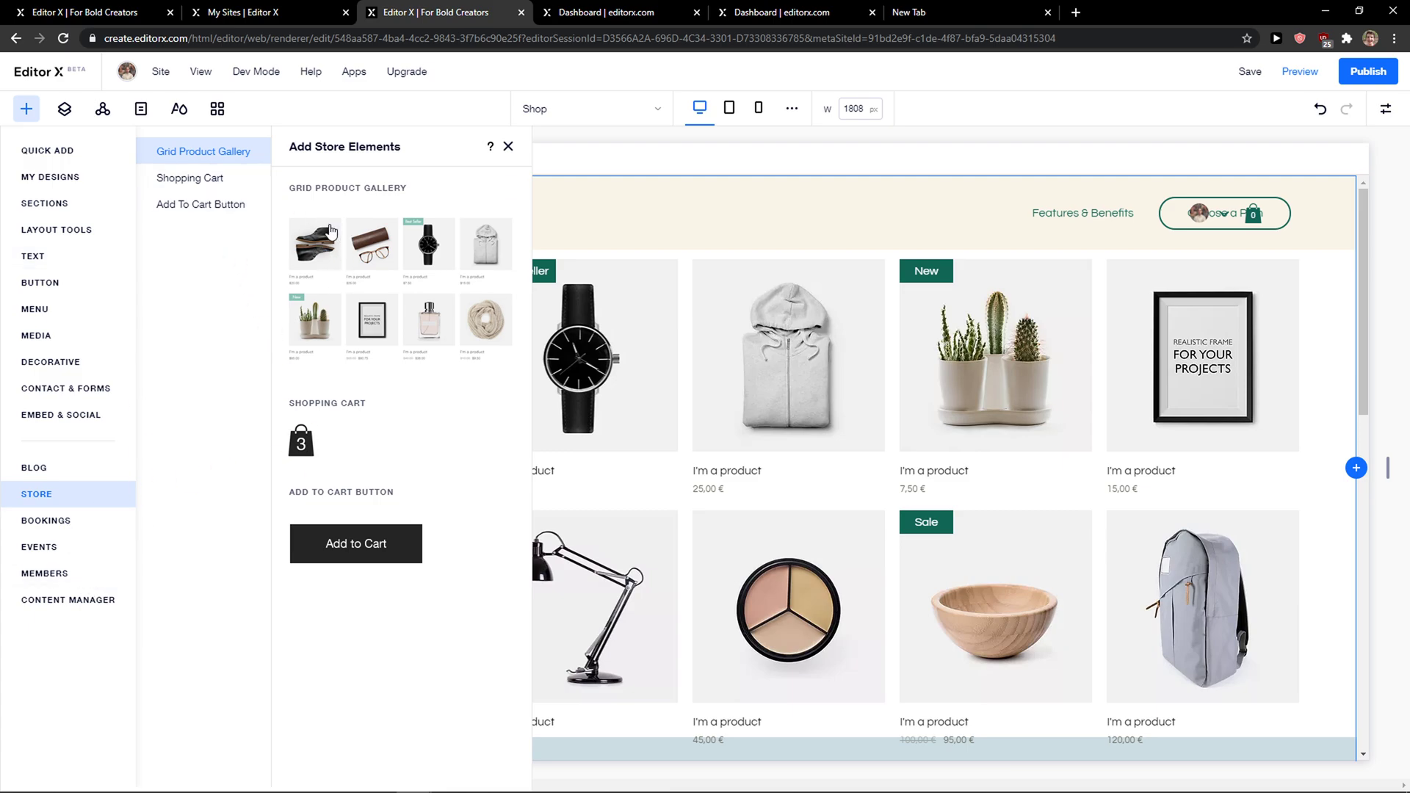
- Look at the Shopping Cart element, then close the panel back to the Shop page
left_click(215, 179)
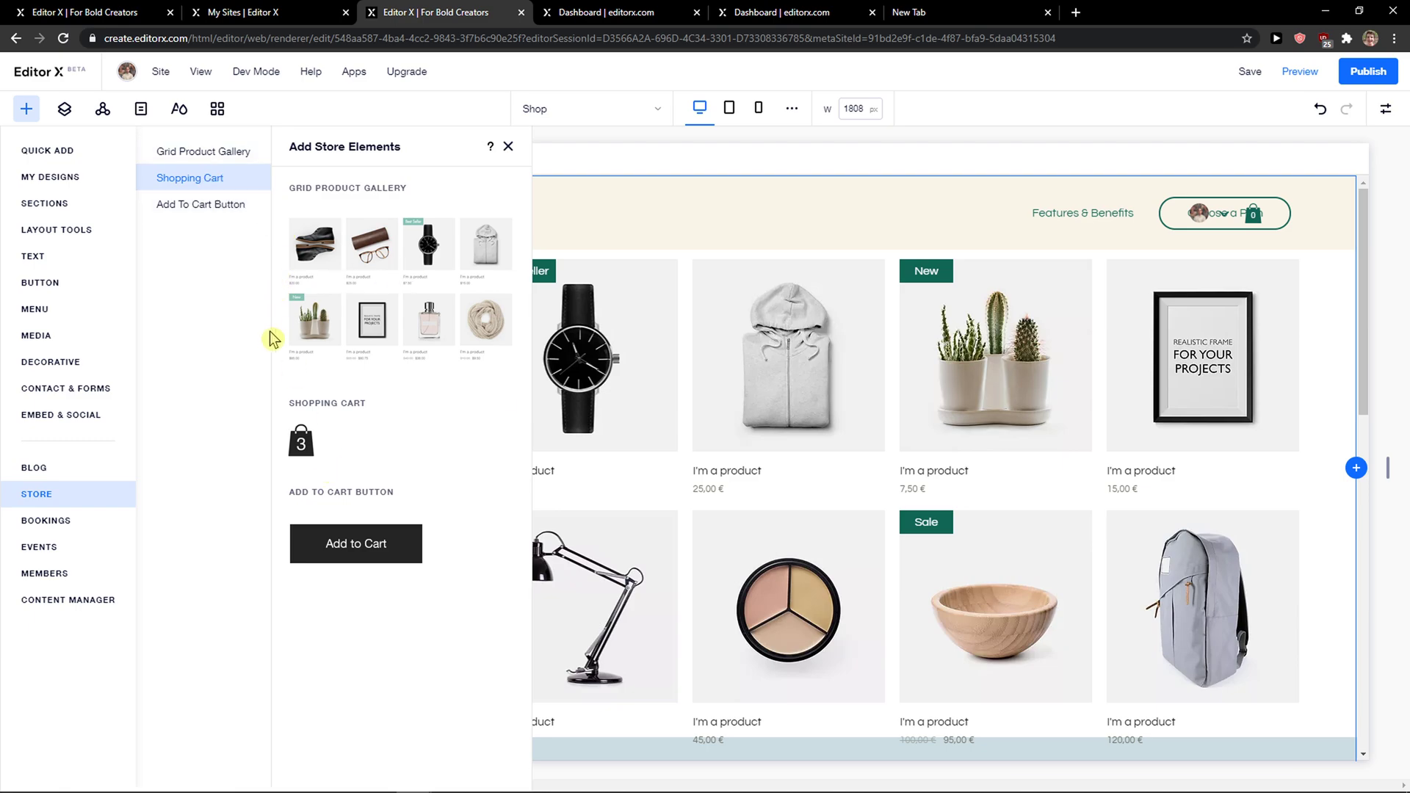
left_click(374, 290)
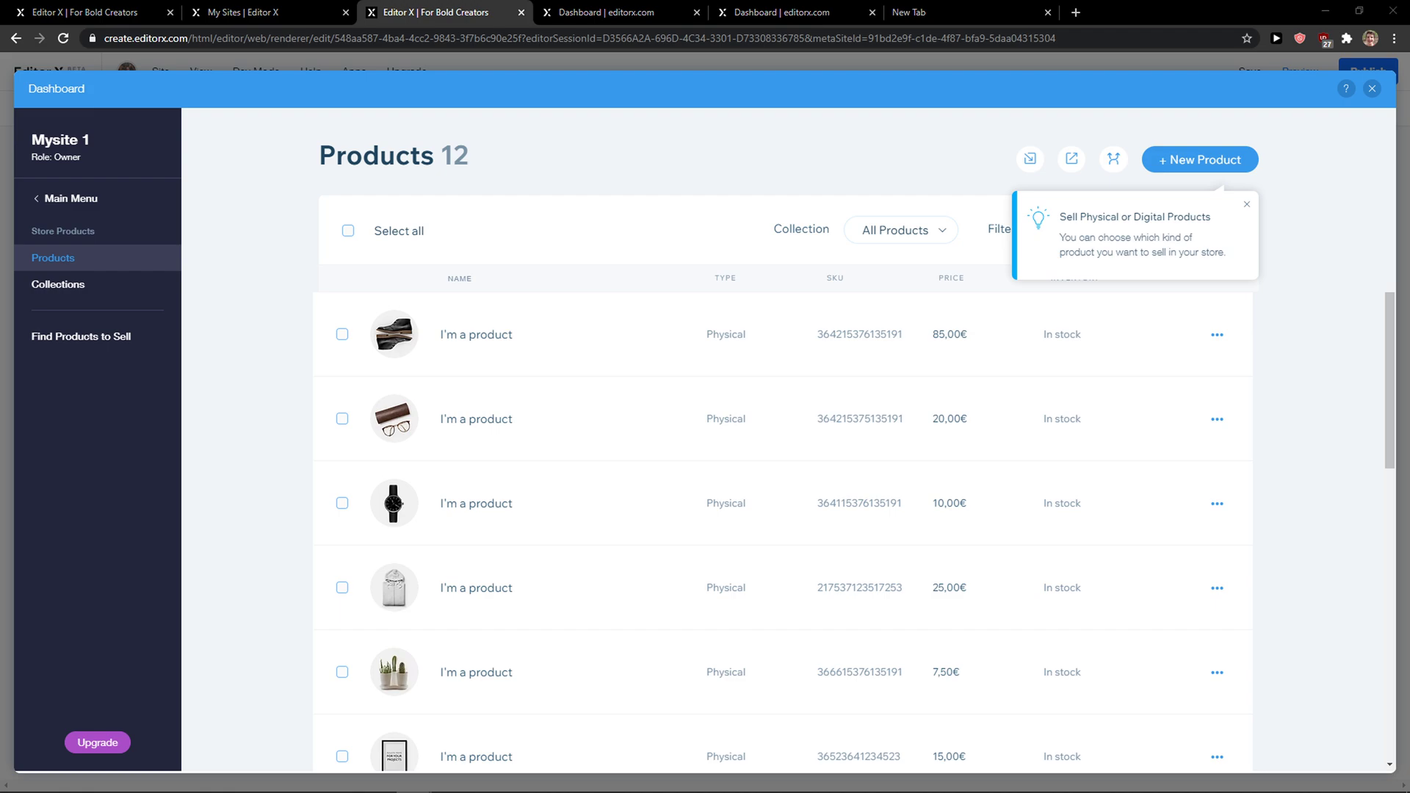
- Create a new Physical product and open its Add Images picker
scroll(450, 494, "down", 5)
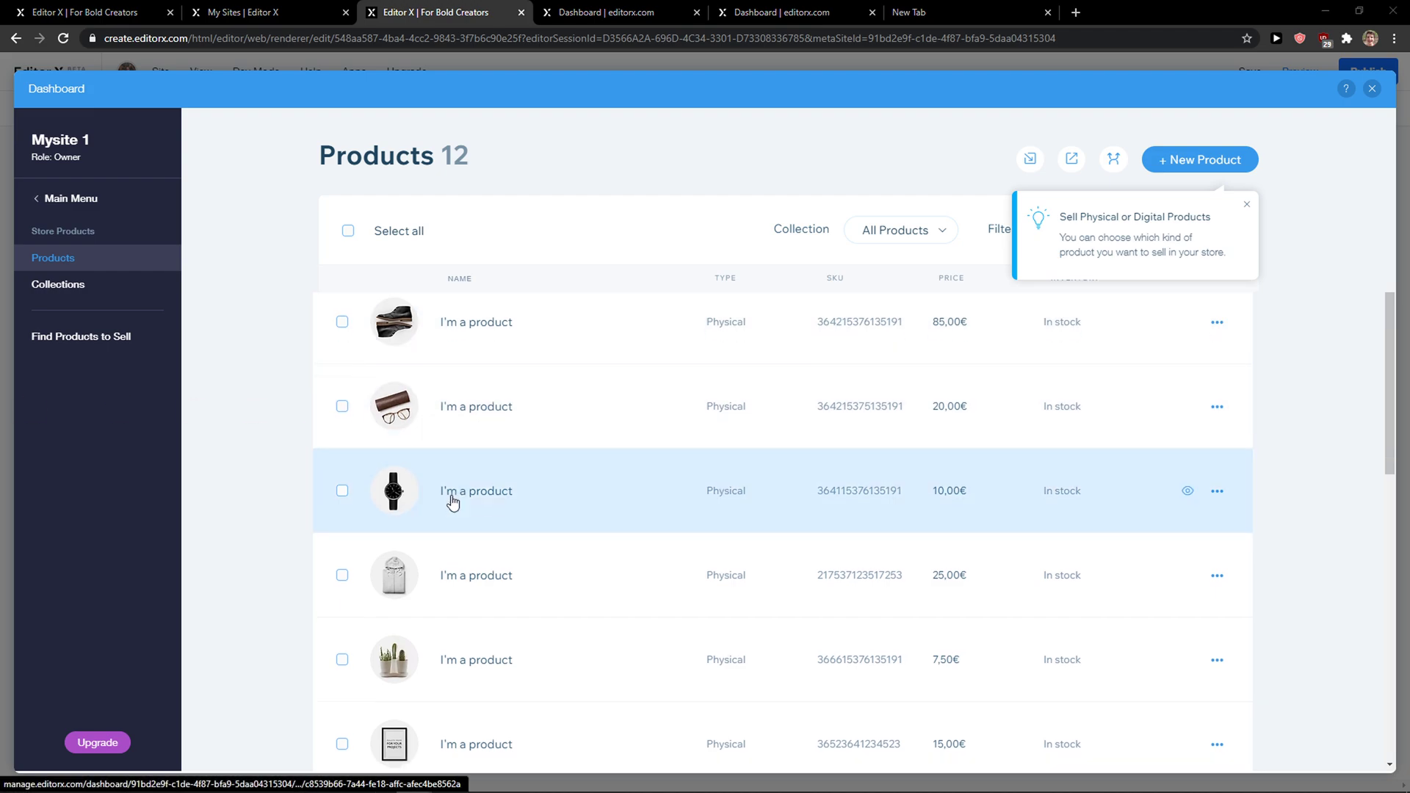
scroll(449, 519, "up", 5)
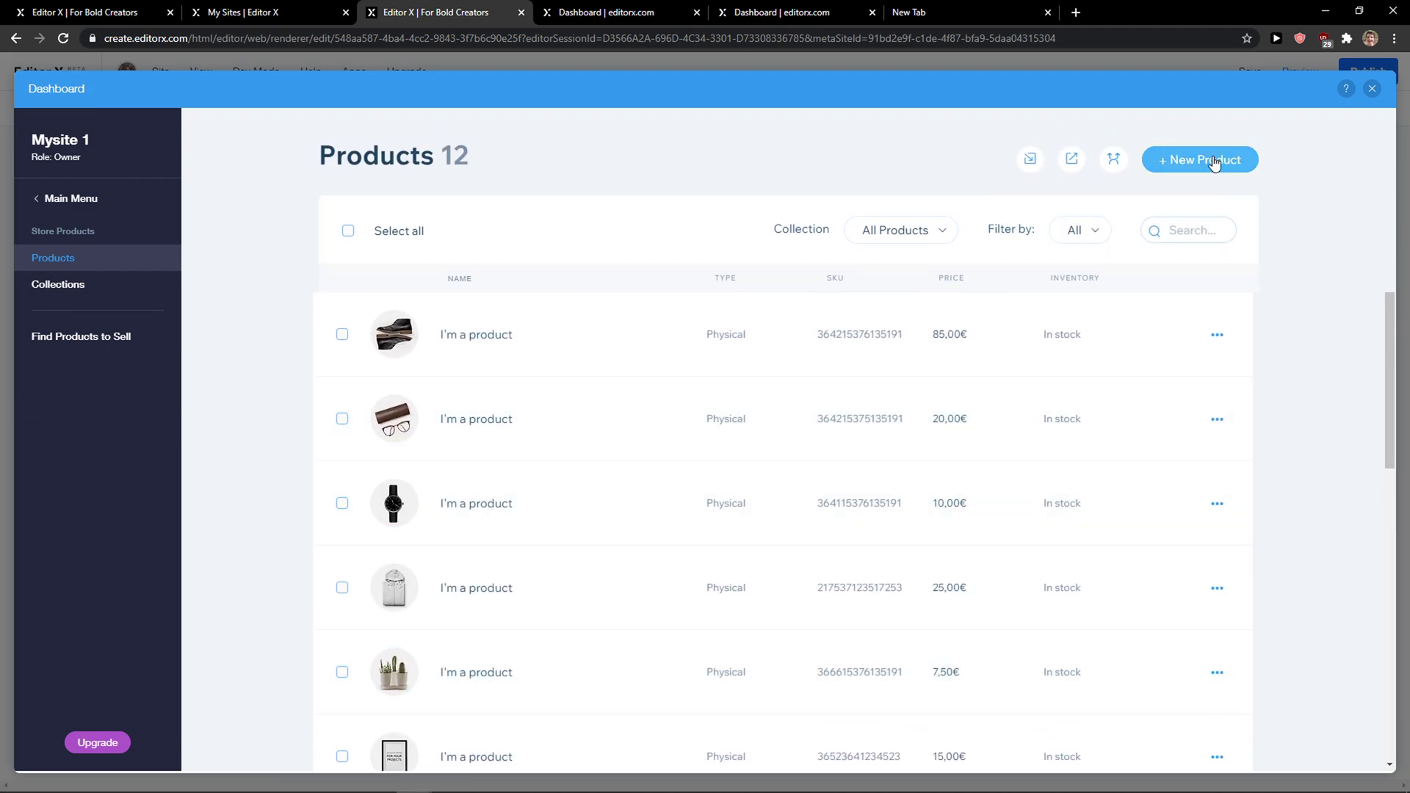
left_click(1215, 161)
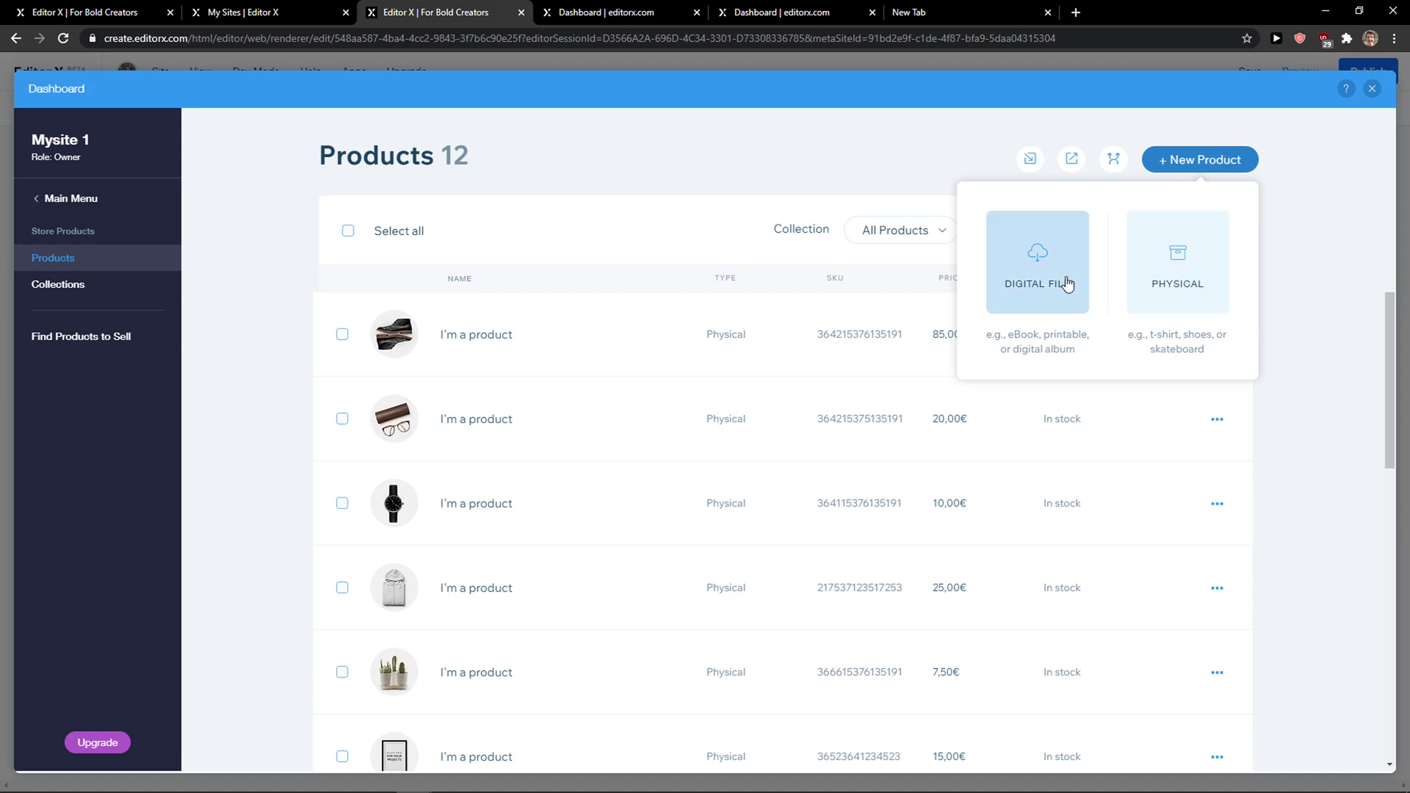
left_click(1177, 264)
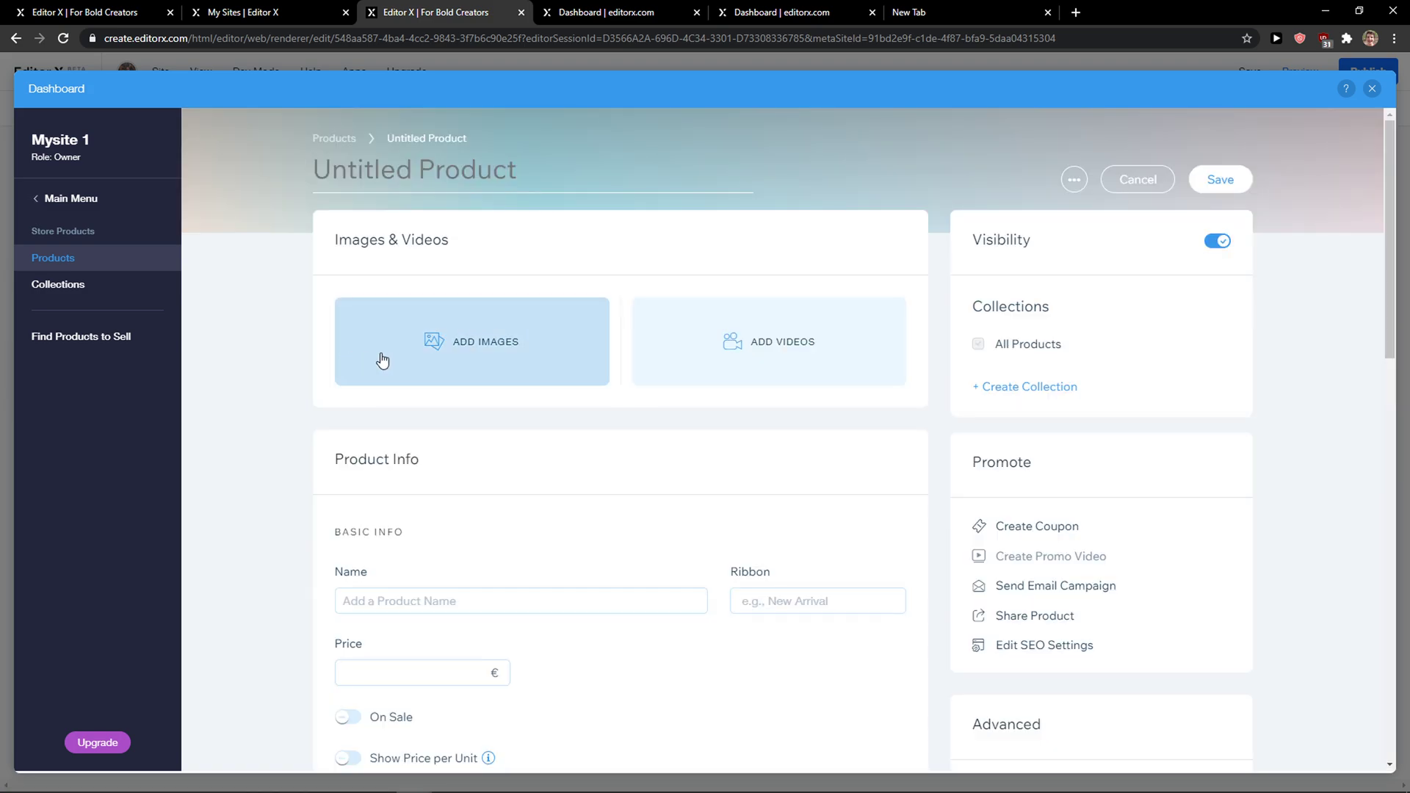
left_click(504, 344)
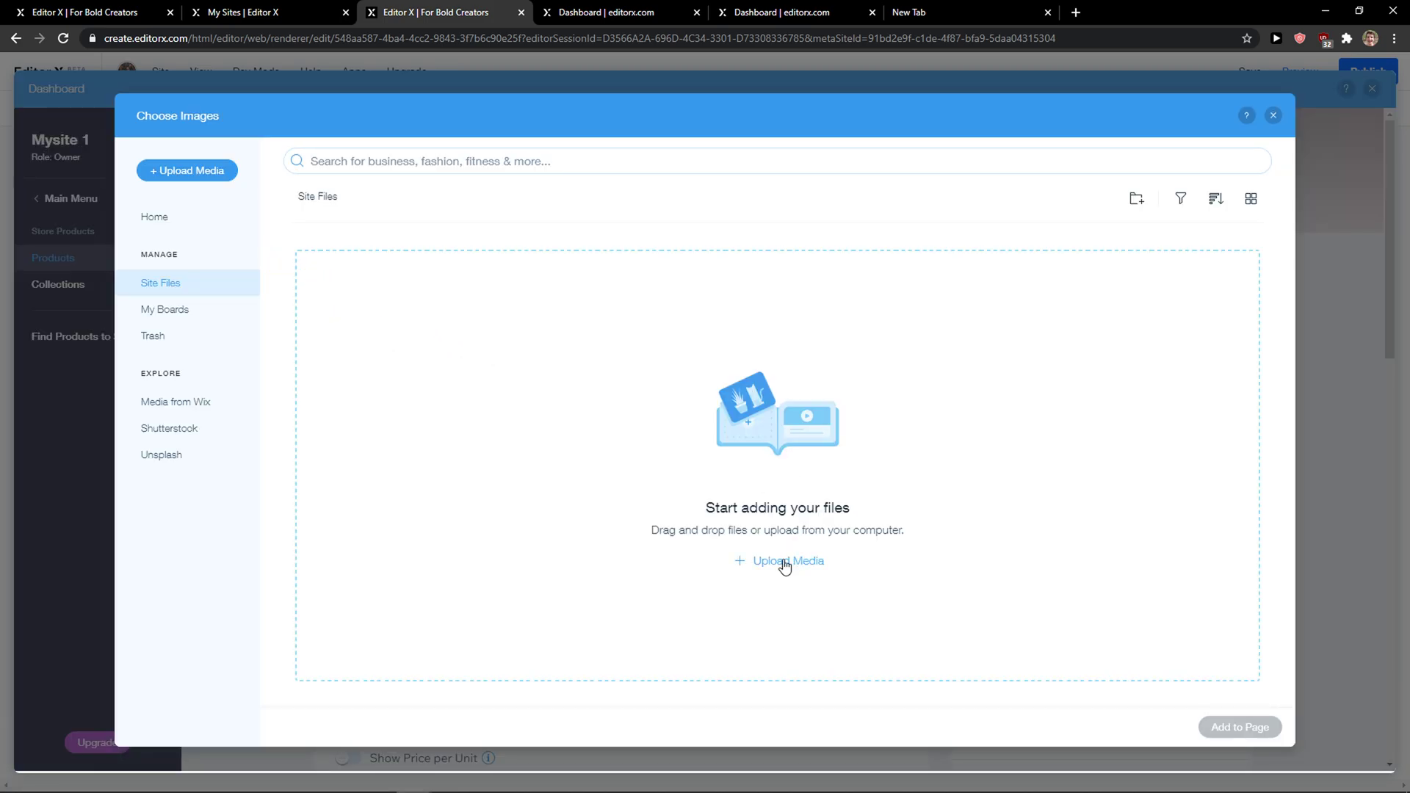
- Upload the Desktop shoe photo 91bQYhS1yQL._AC_UX500_.jpg to Site Files
left_click(784, 562)
left_click(432, 300)
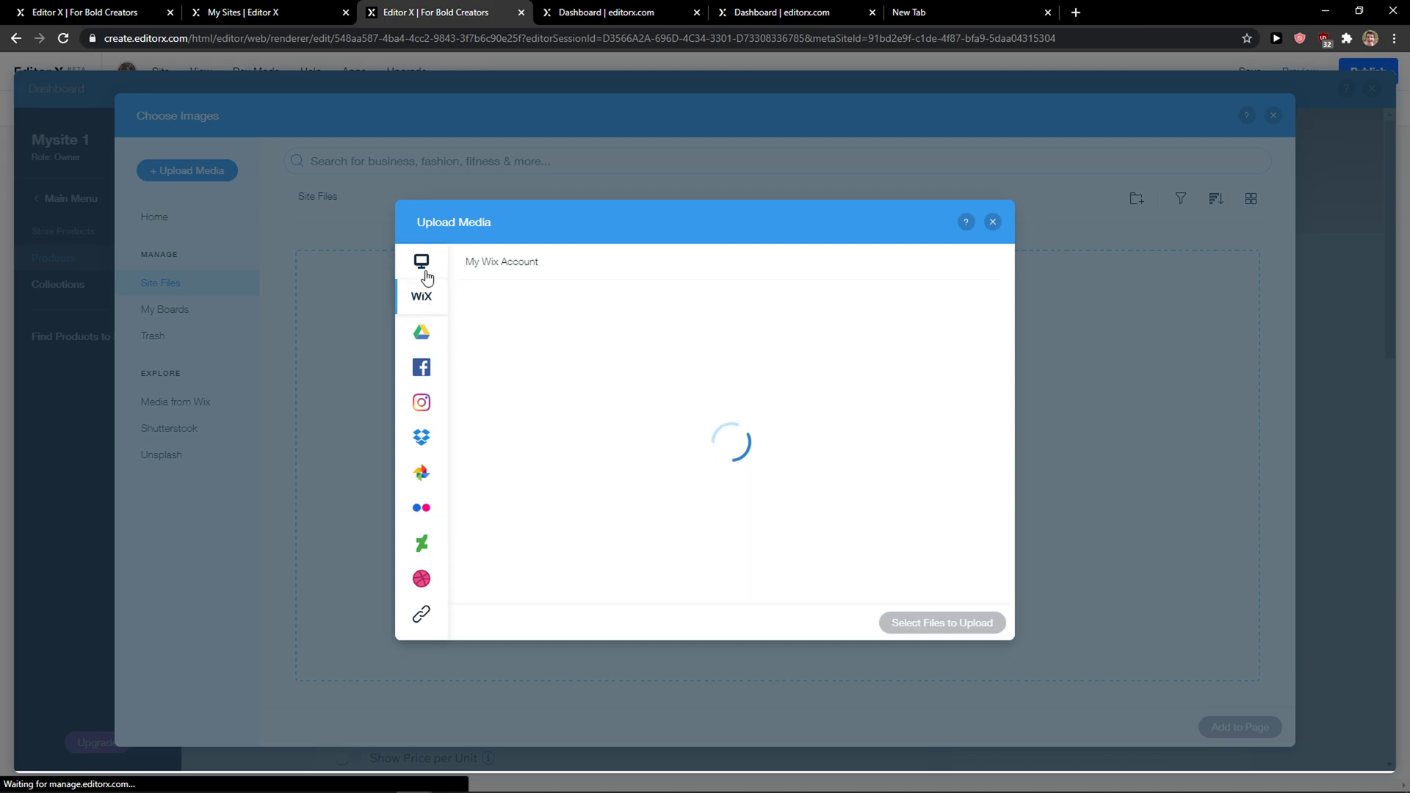
left_click(422, 261)
left_click(679, 461)
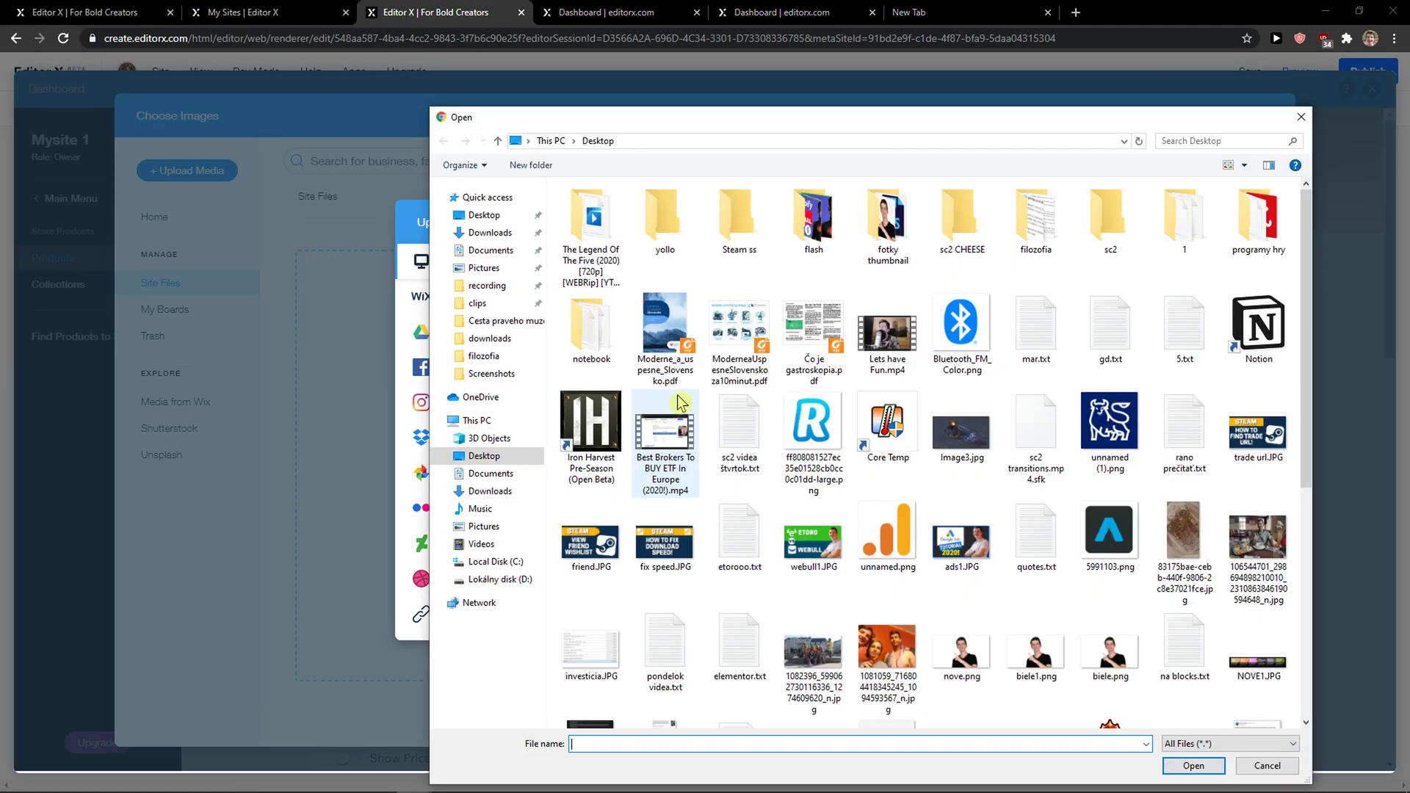
scroll(889, 433, "down", 5)
double_click(874, 588)
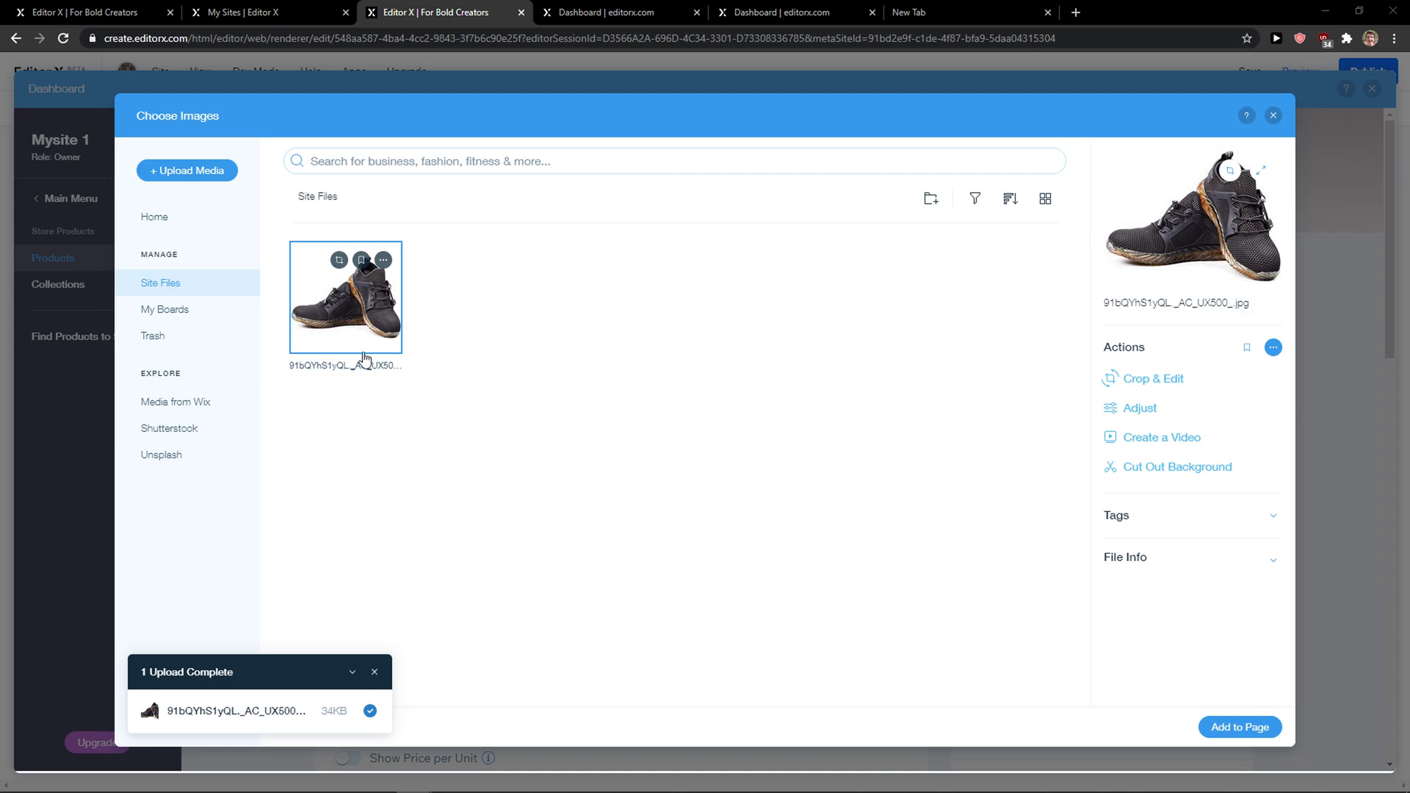
- Attach the uploaded shoe photo to the product and name it 'Nike Shoes'
left_click(1241, 727)
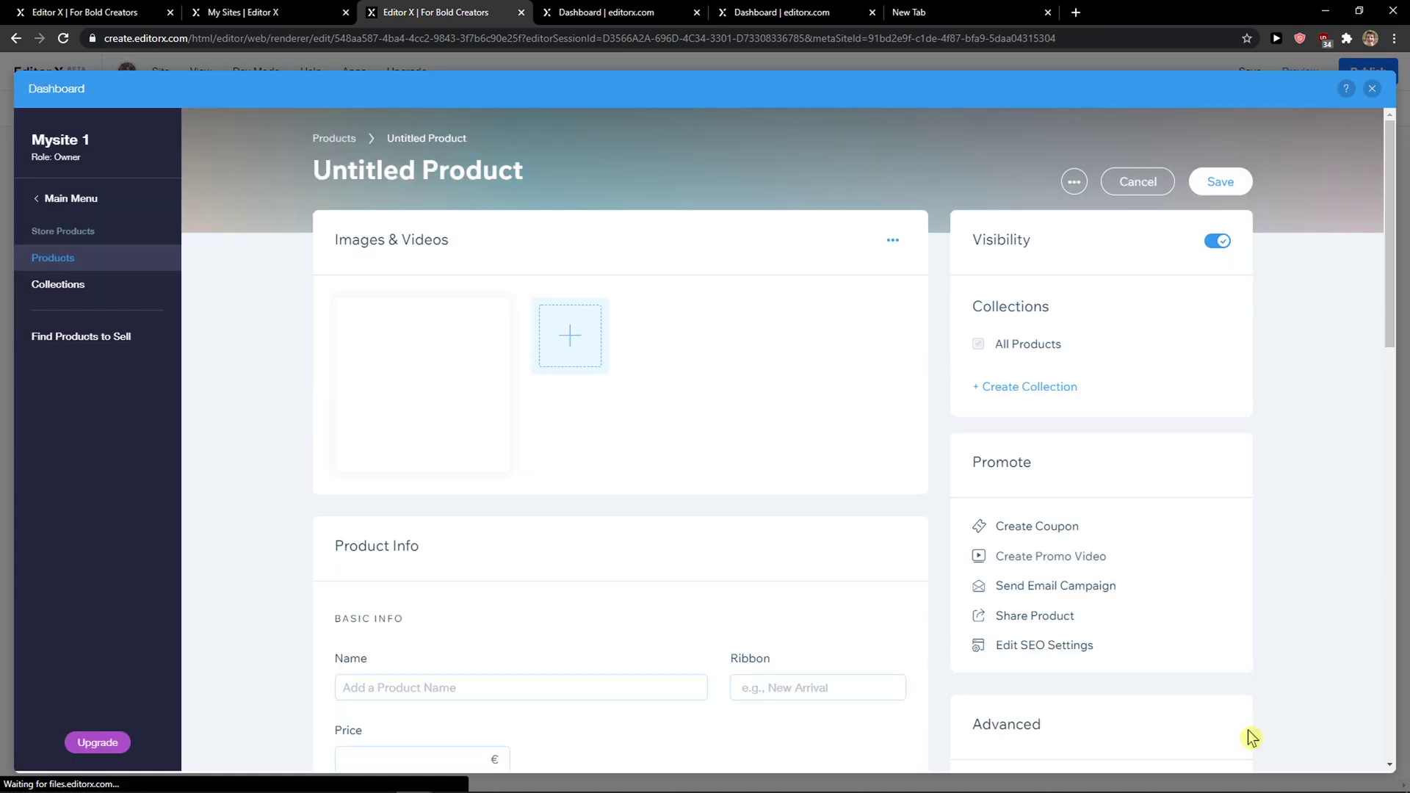
scroll(418, 535, "down", 2)
left_click(418, 541)
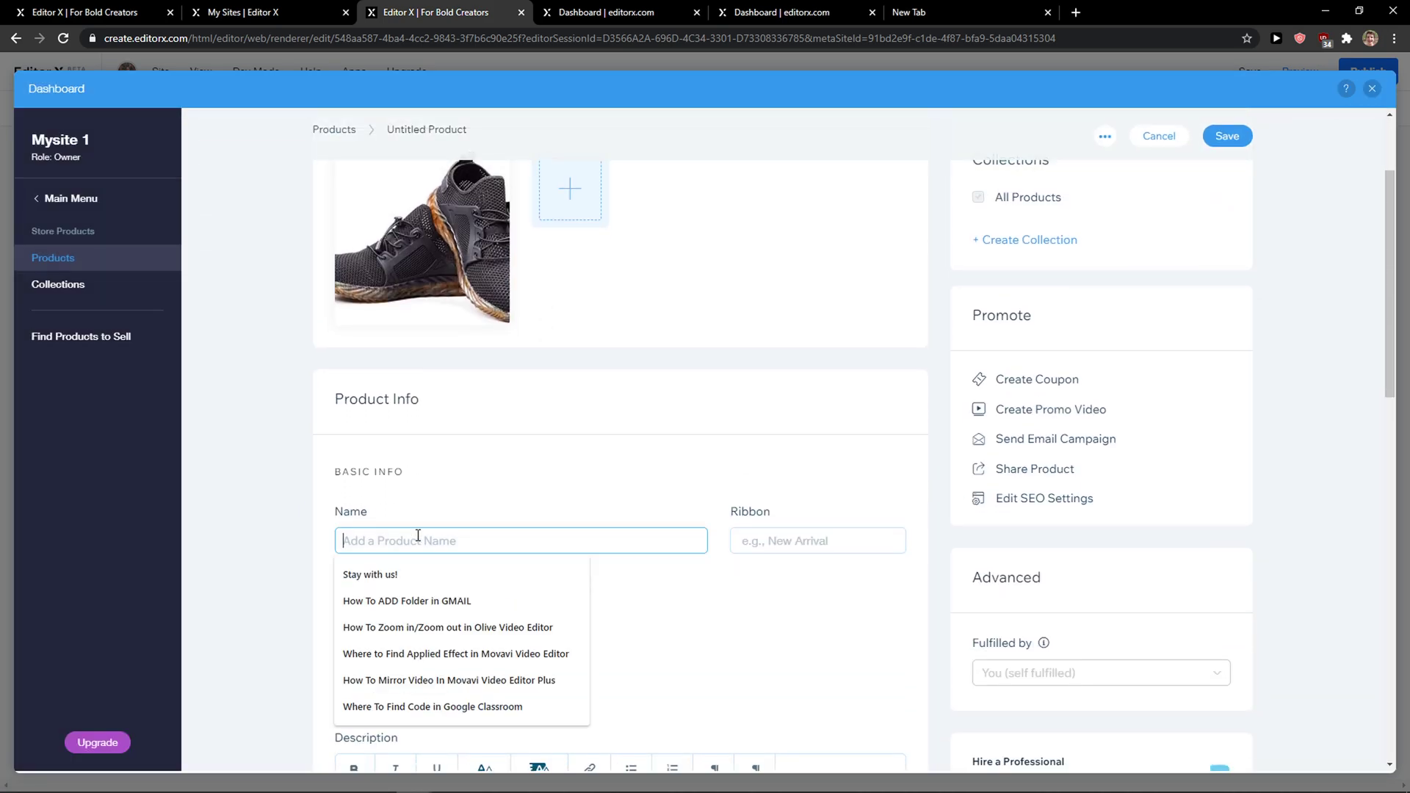
scroll(481, 529, "up", 2)
scroll(619, 557, "down", 1)
left_click(618, 614)
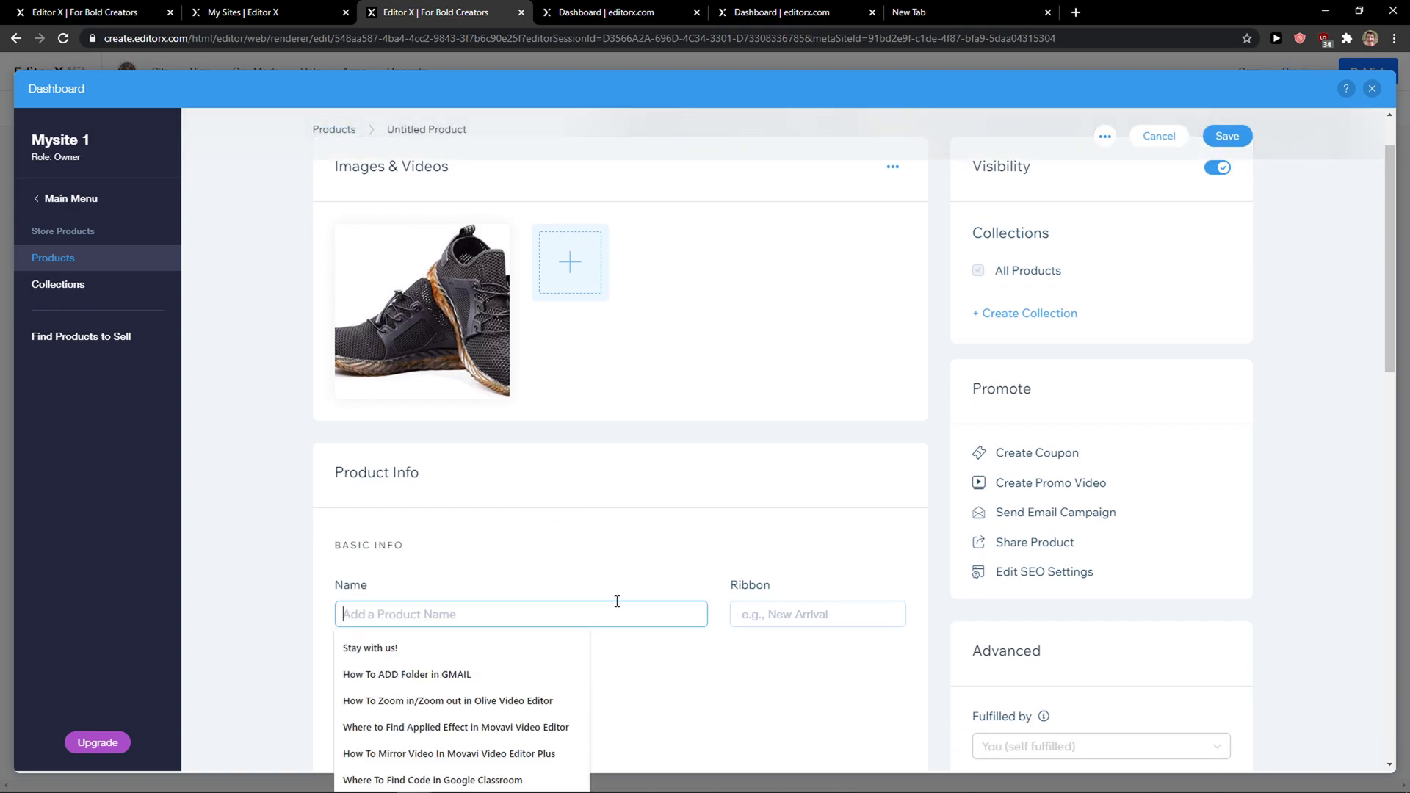
type("Whatever")
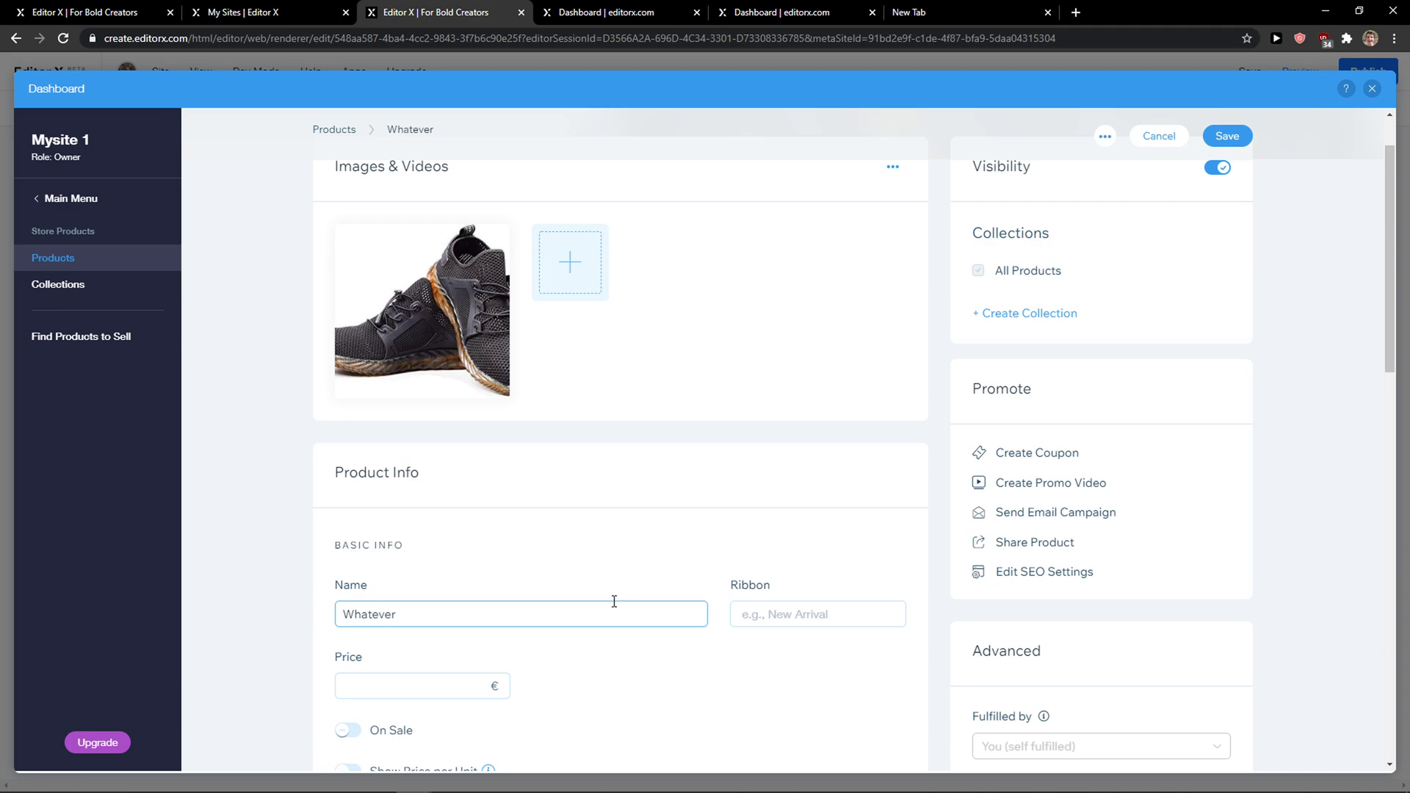
double_click(614, 602)
type("Nike Shoes")
- Price the product at 100 € and put it on sale at 10% off for 90 €
scroll(607, 609, "down", 2)
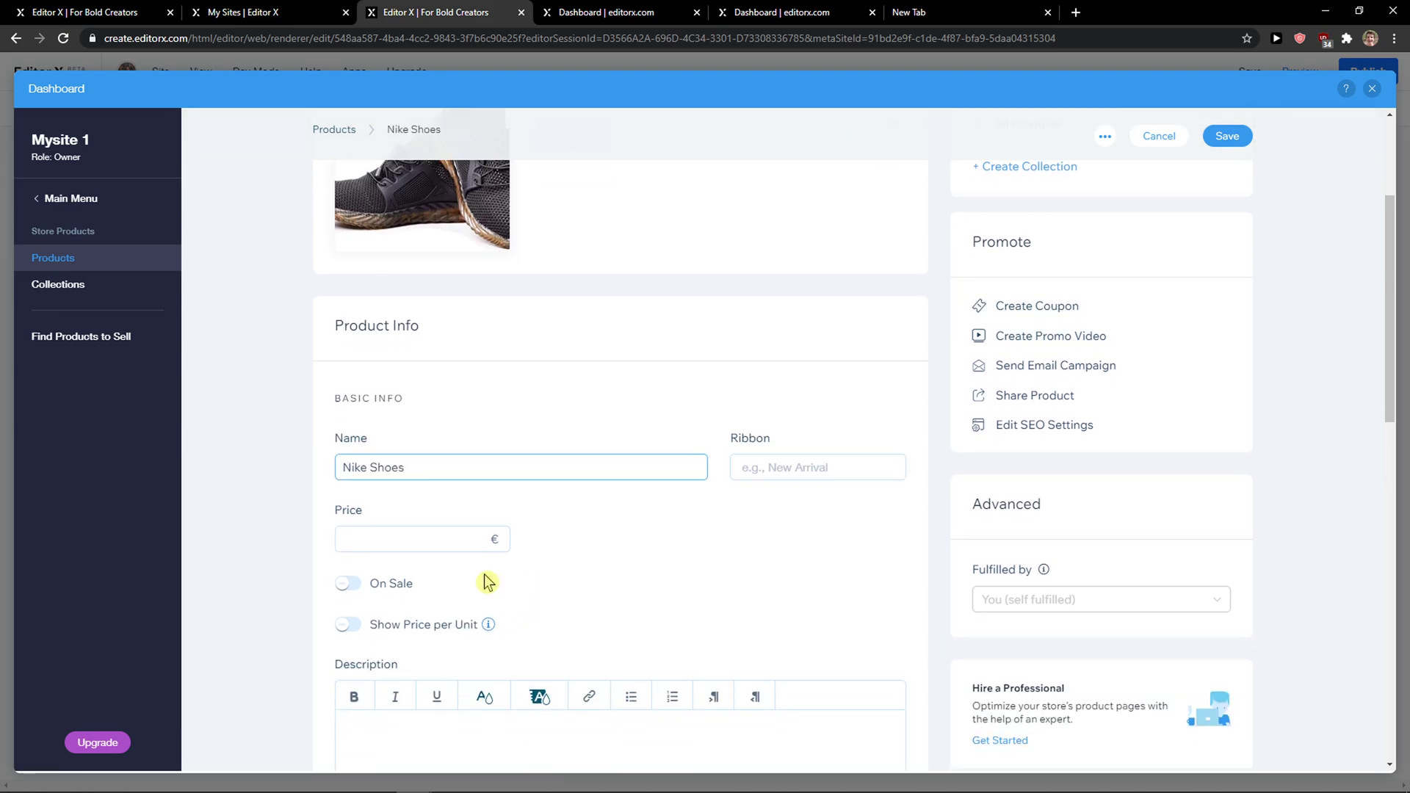
left_click(454, 546)
type("100")
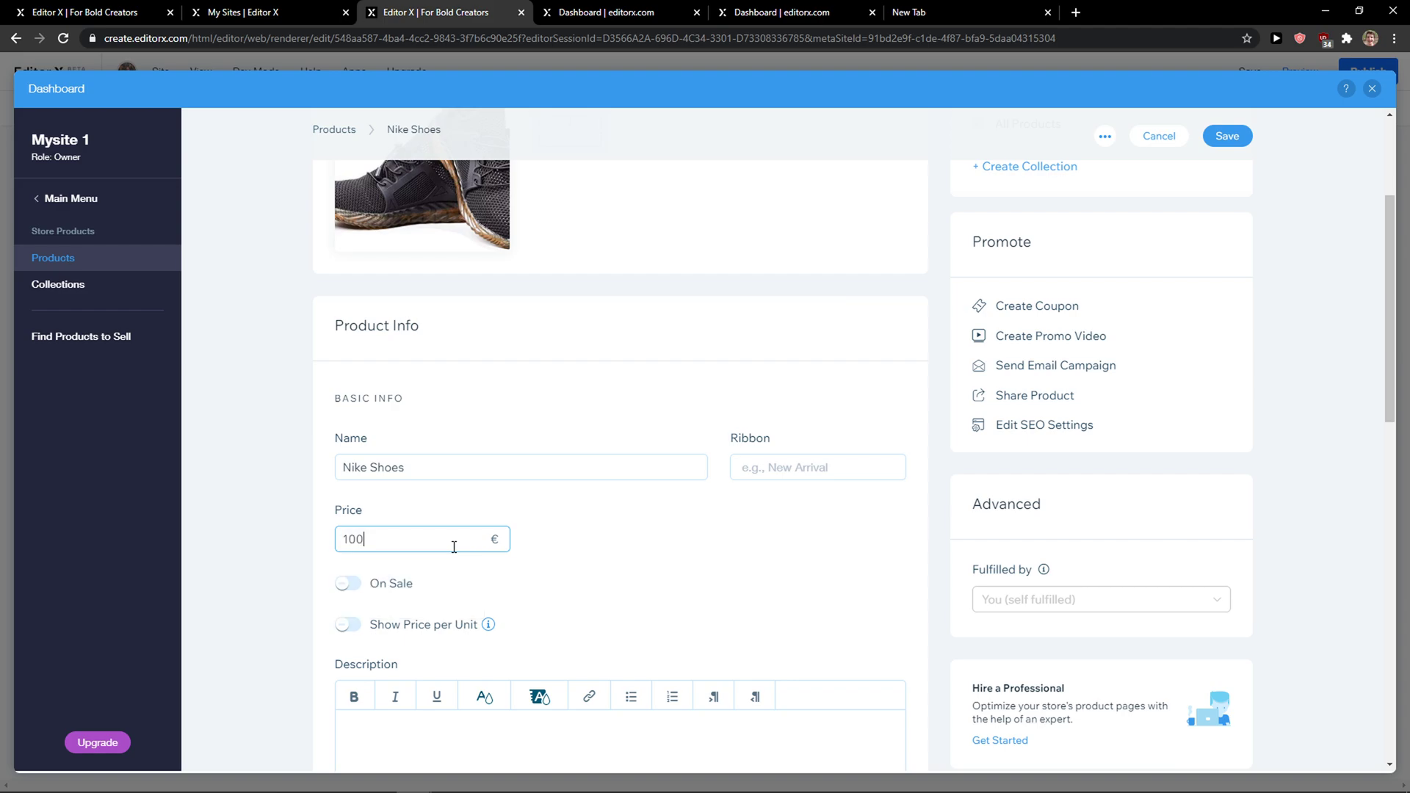
left_click(355, 583)
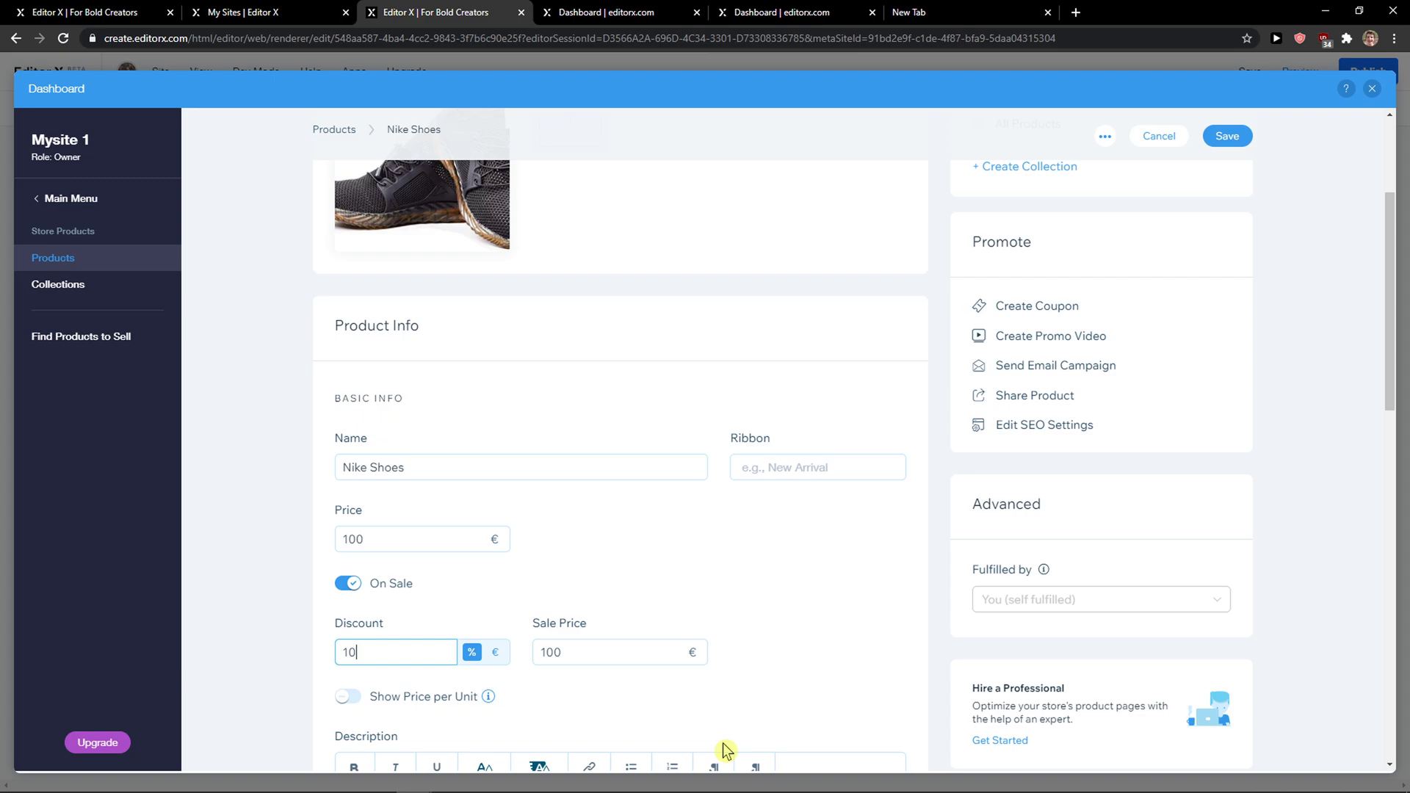
left_click(566, 651)
scroll(535, 705, "down", 3)
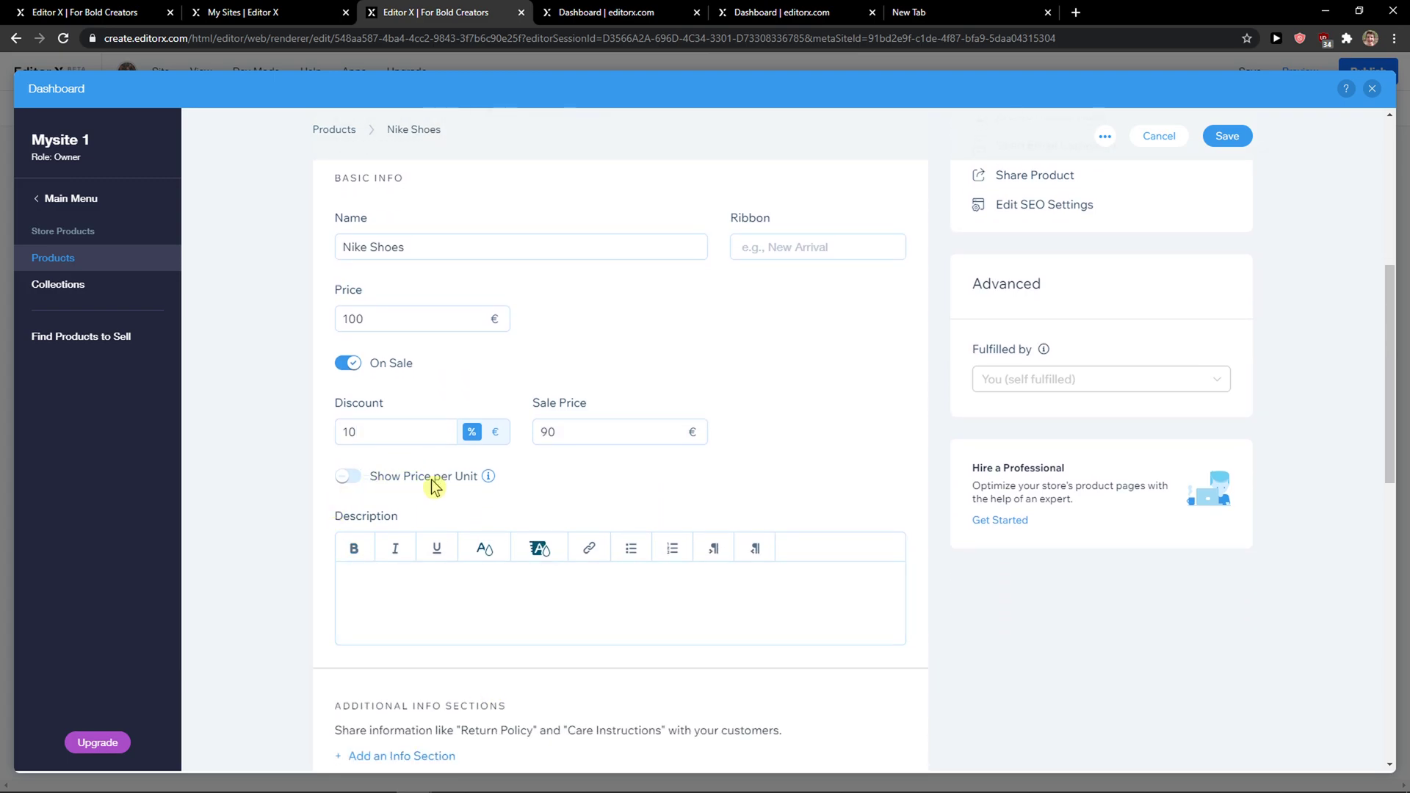
scroll(324, 620, "down", 1)
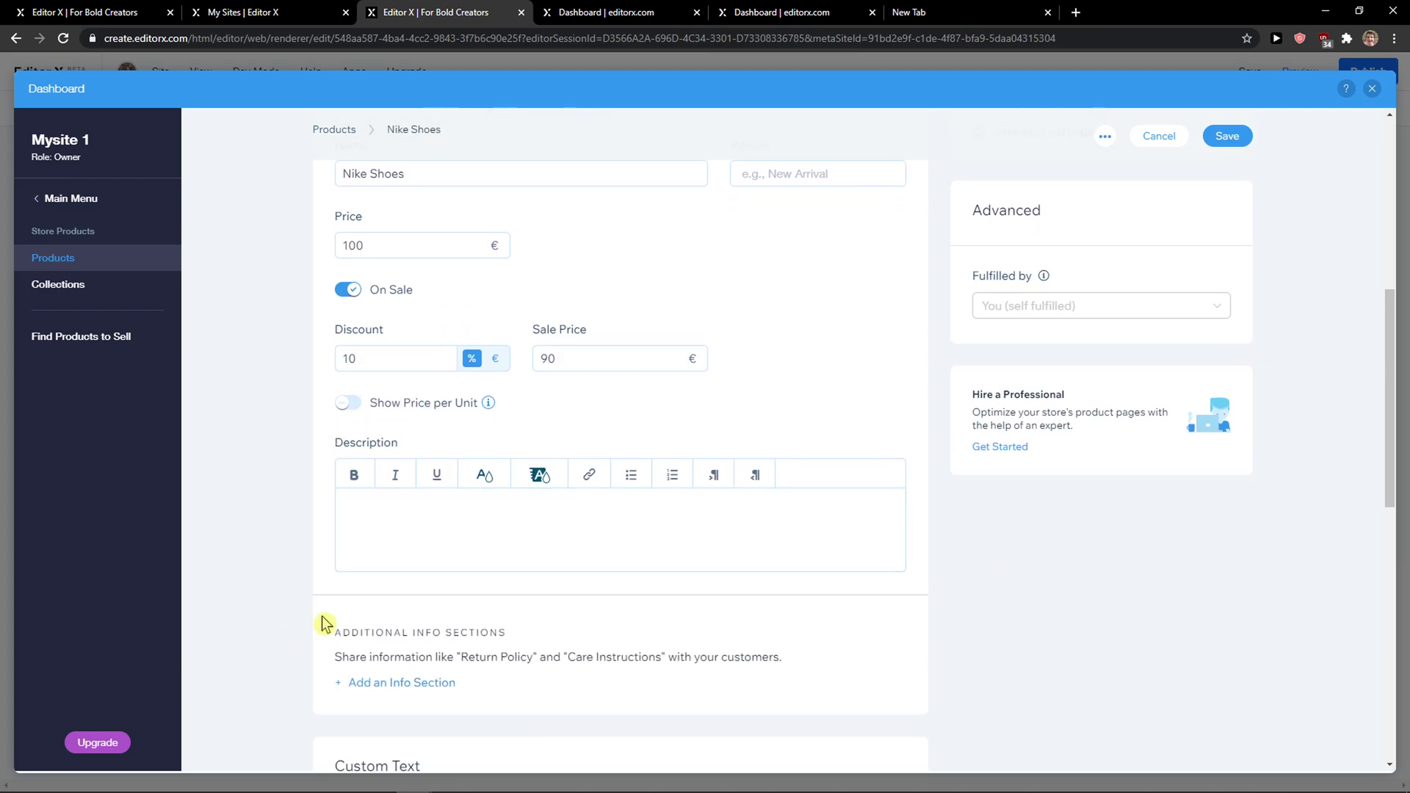
scroll(556, 598, "up", 1)
scroll(556, 598, "up", 2)
scroll(485, 633, "down", 6)
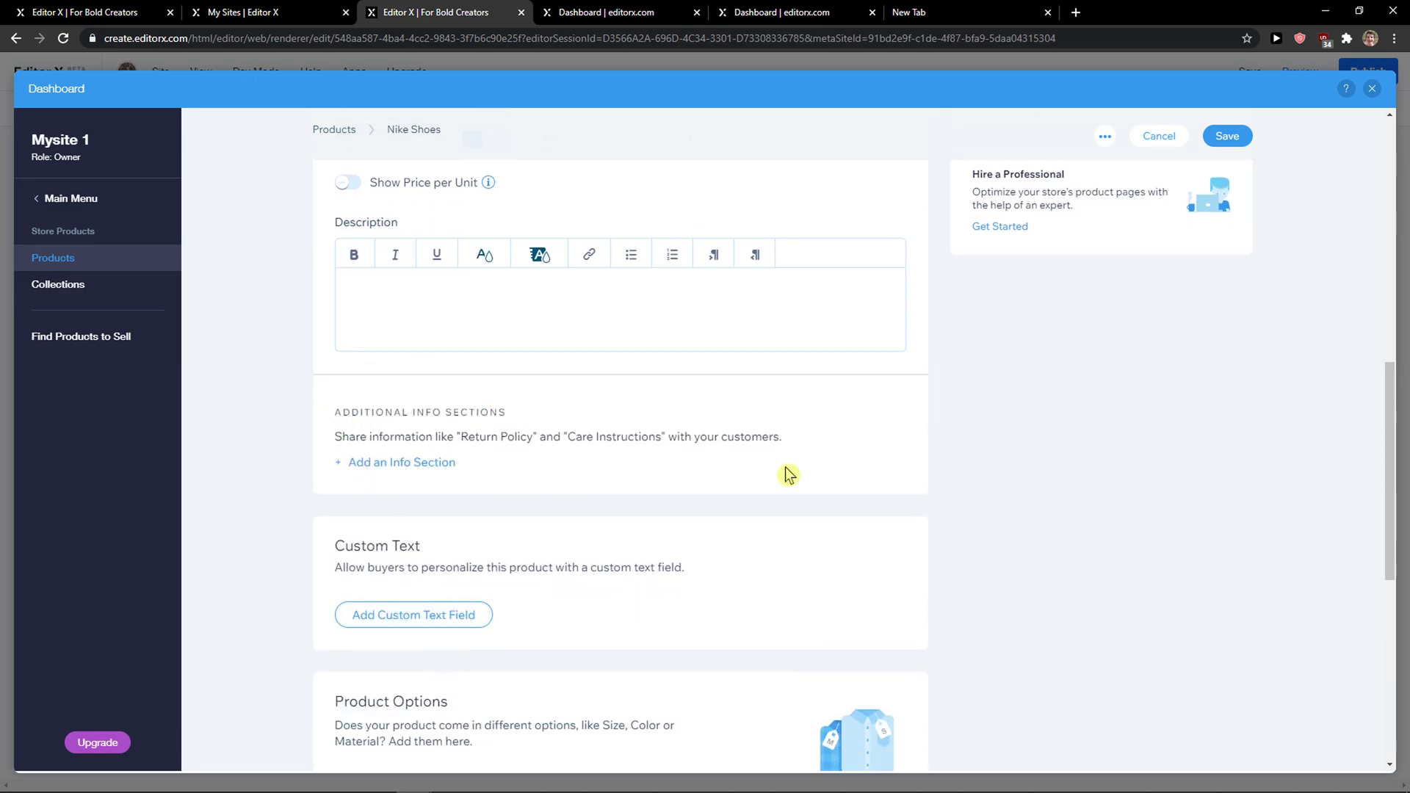
scroll(507, 490, "down", 1)
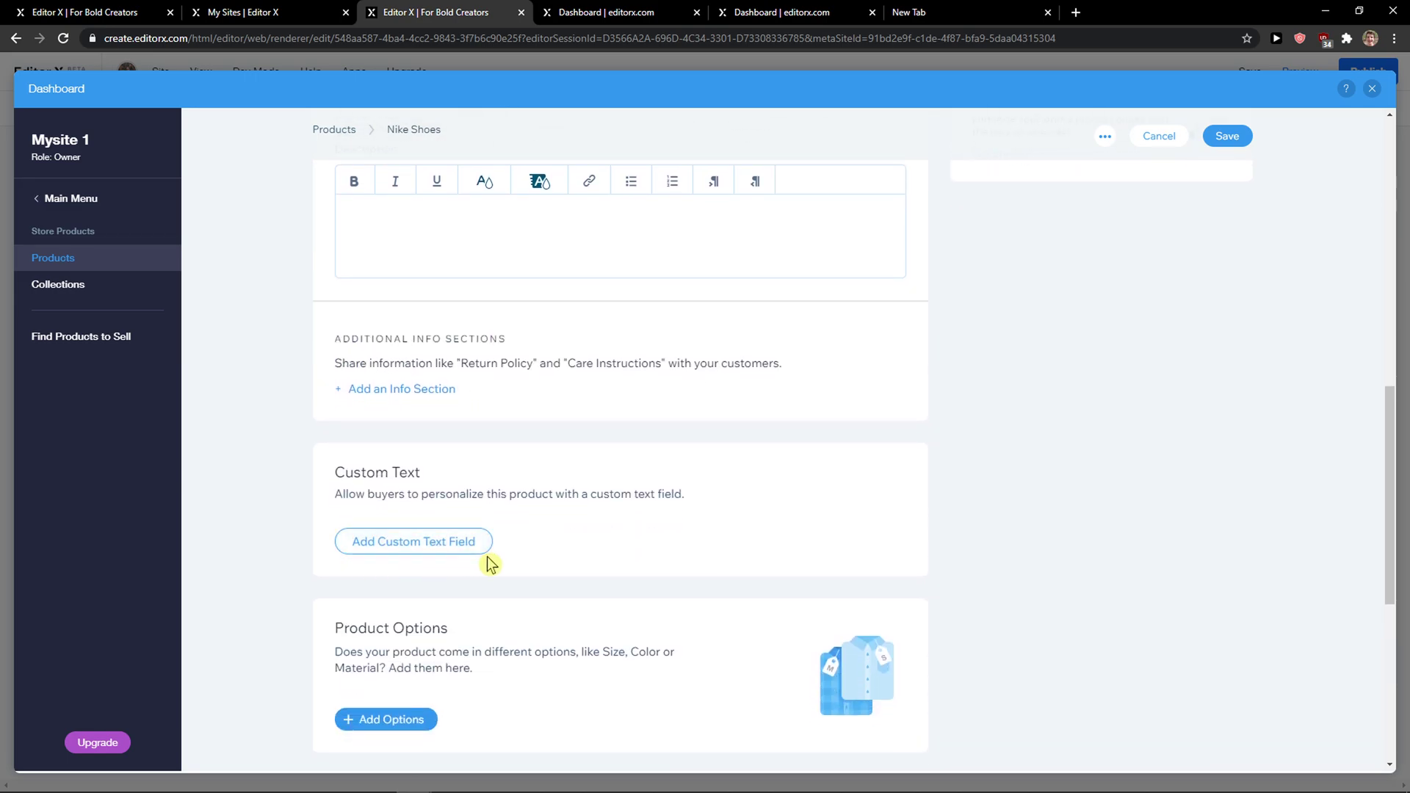
scroll(491, 564, "down", 4)
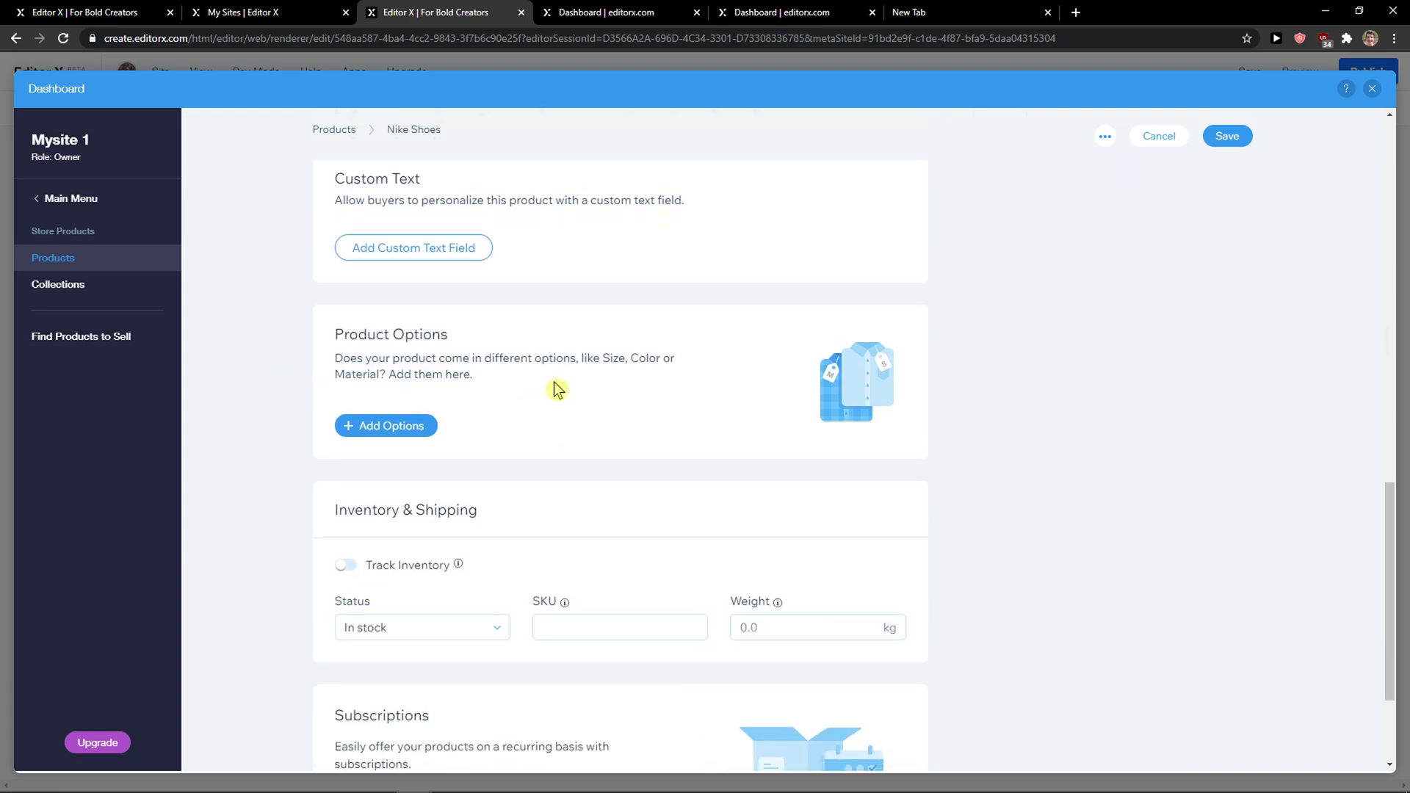
- Add a Color option with Brown and White choices
left_click_drag(554, 387, 340, 357)
left_click(370, 378)
left_click(387, 426)
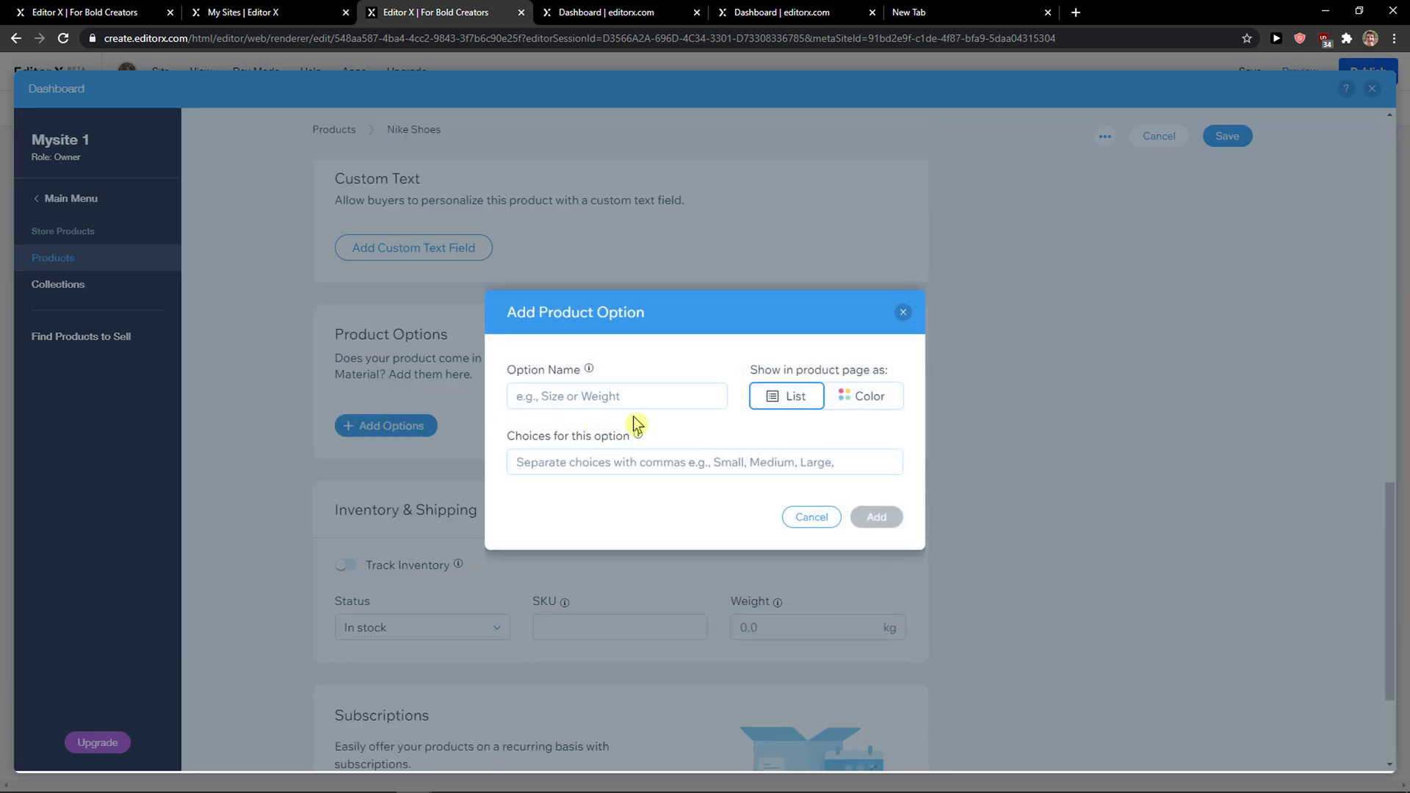
left_click(652, 395)
left_click(601, 425)
left_click(589, 456)
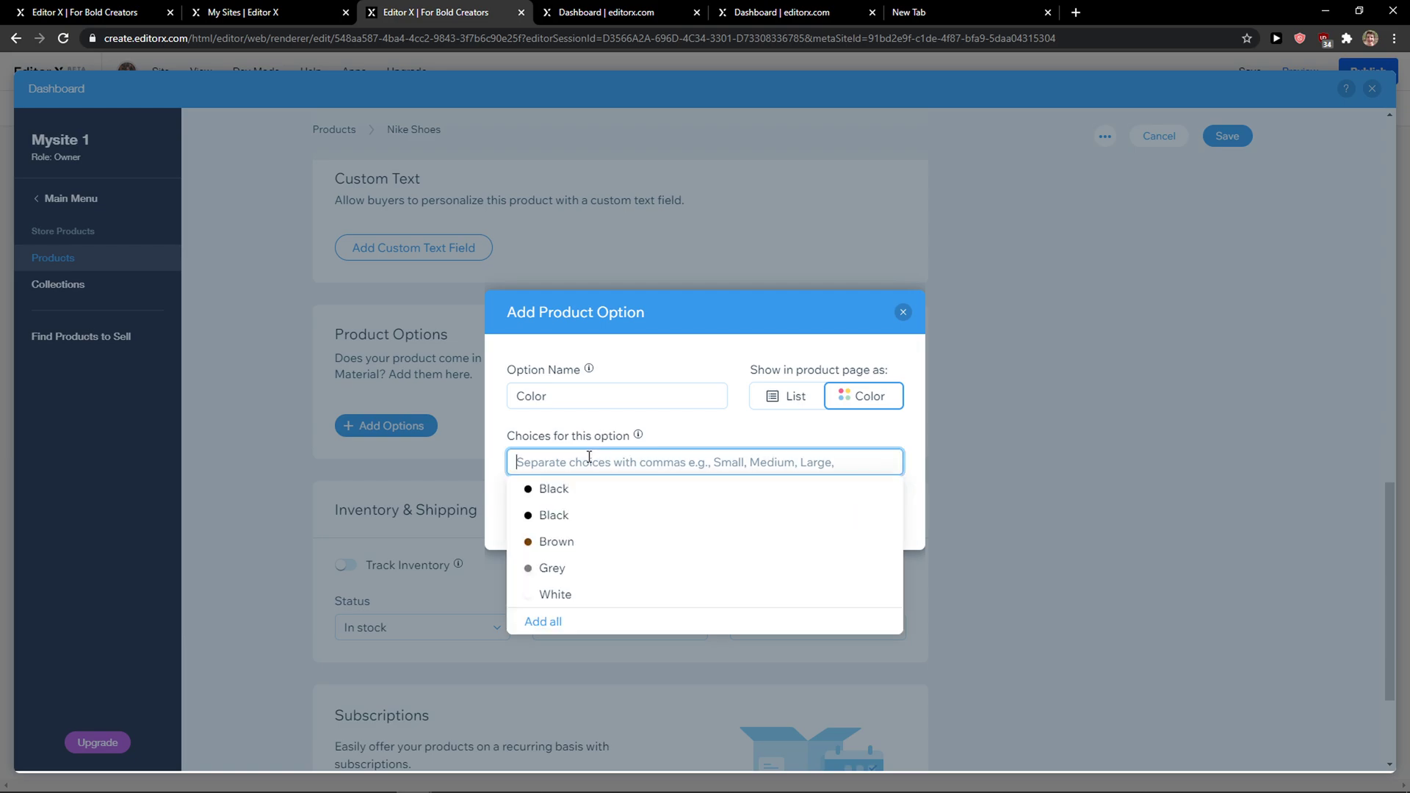
left_click(584, 542)
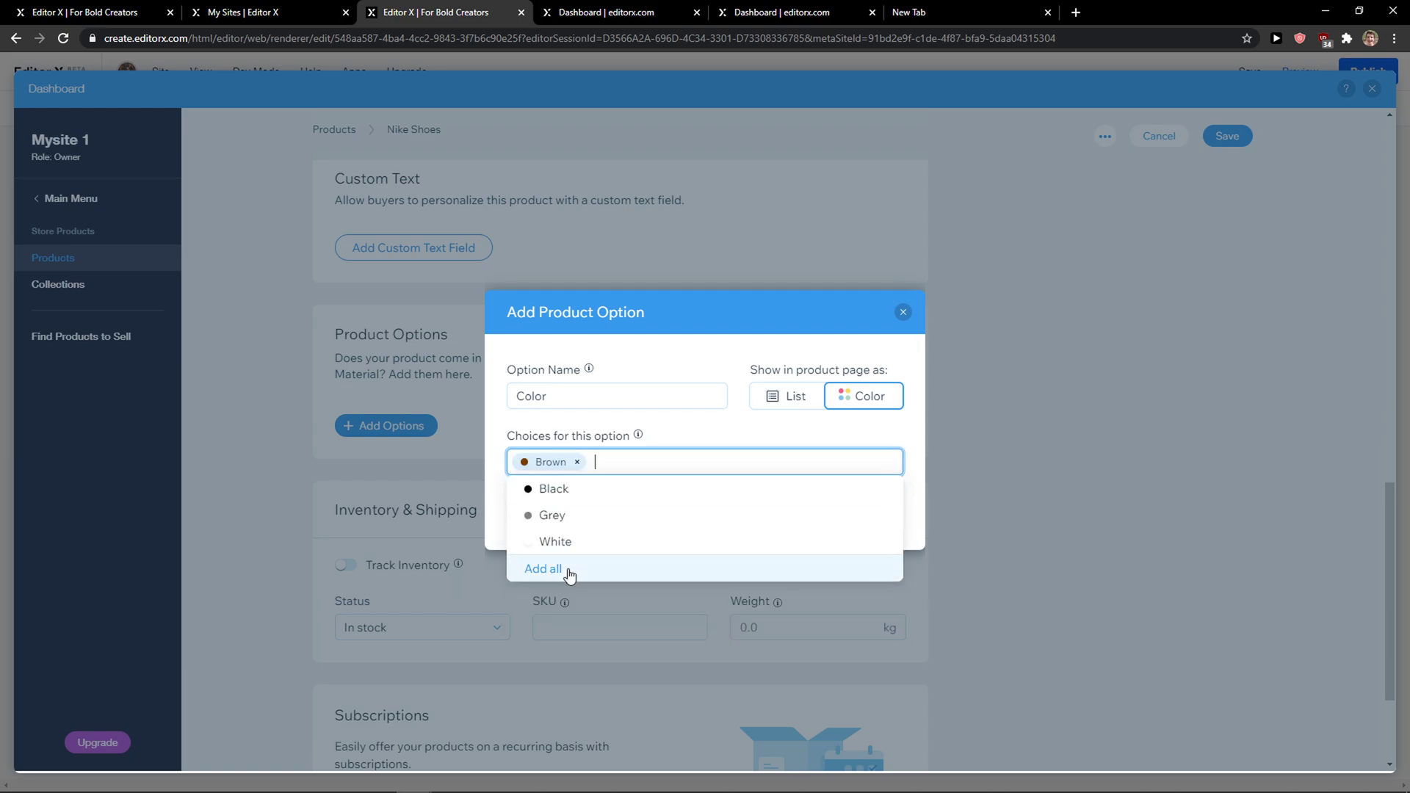
left_click(570, 544)
left_click(911, 514)
left_click(885, 528)
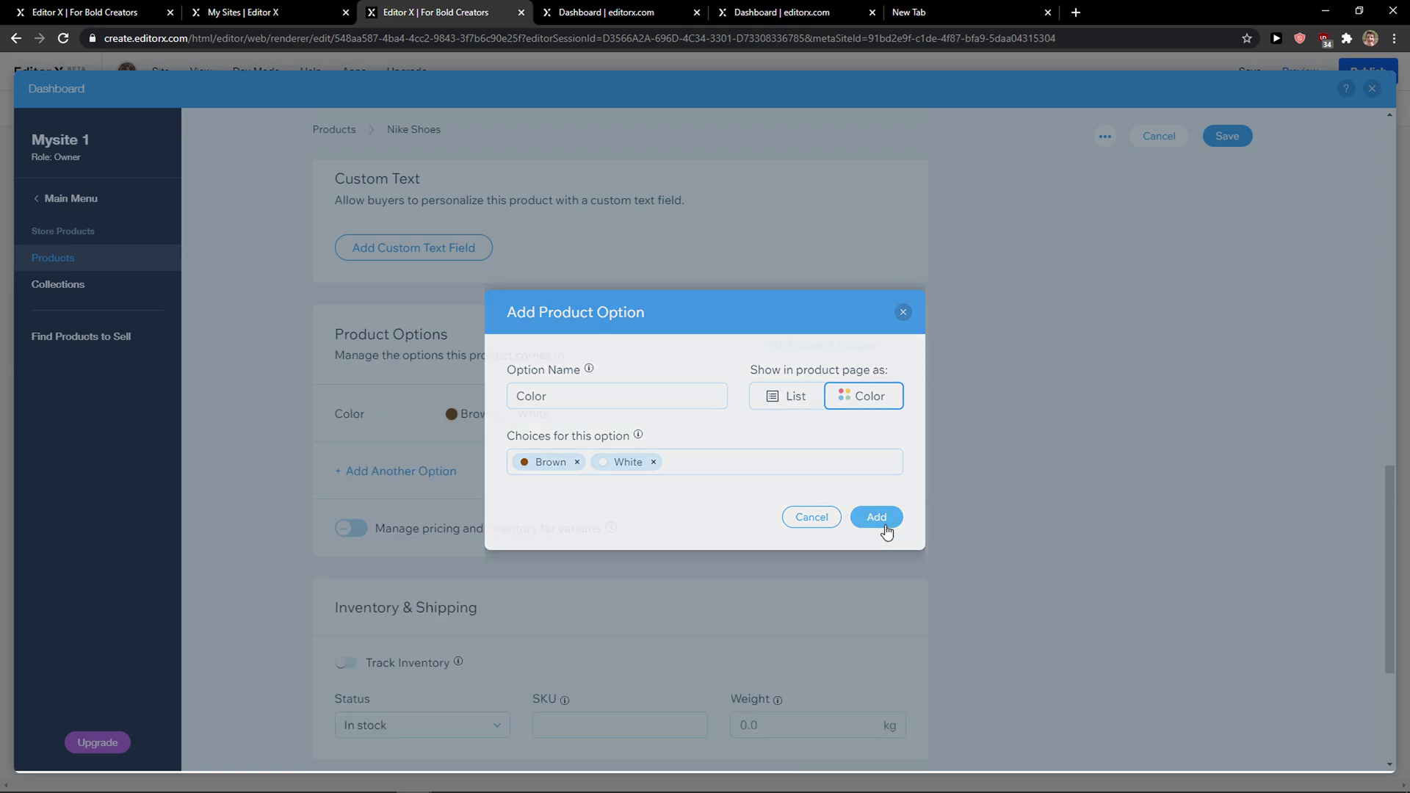
- Dismiss the variant tip and toggle inventory tracking on, then back off
scroll(296, 553, "down", 2)
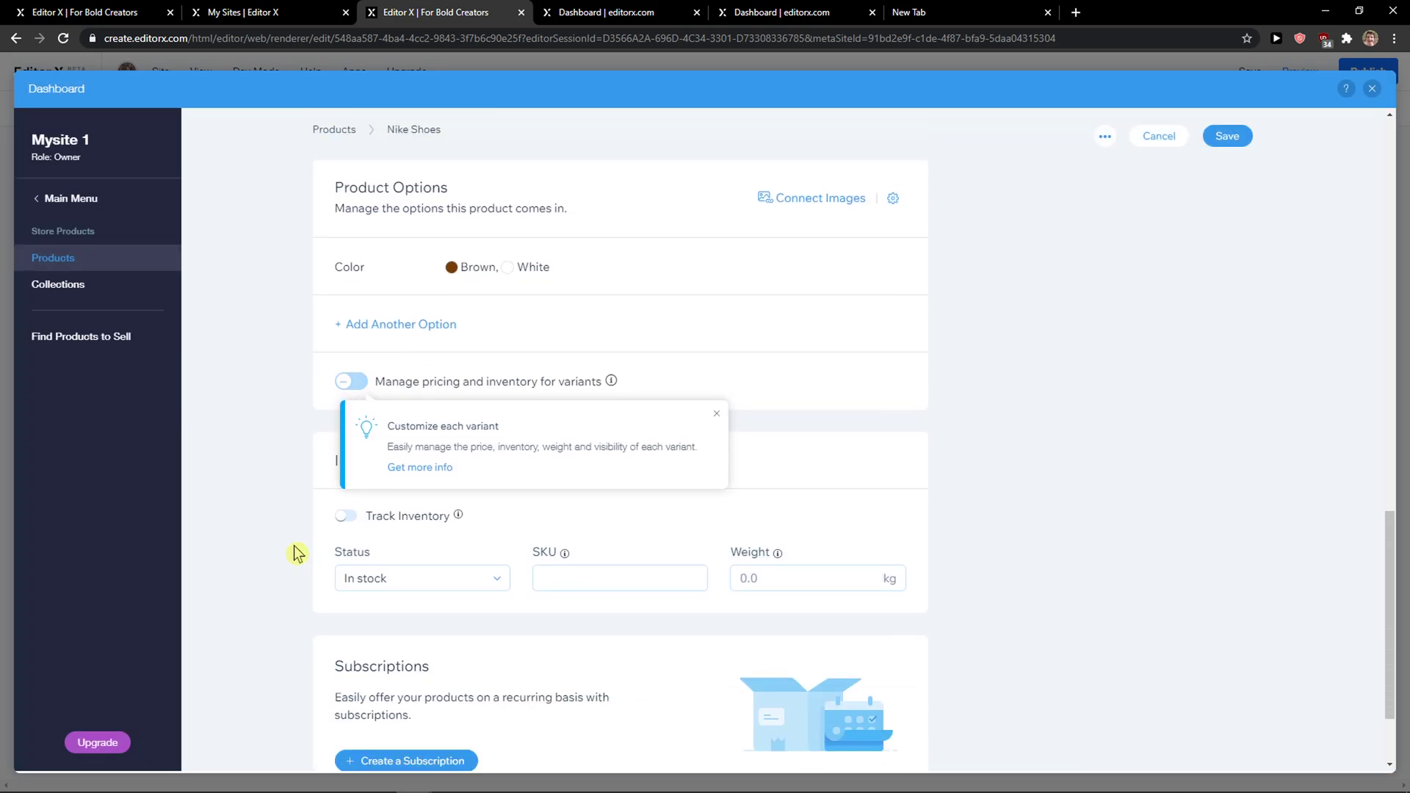
left_click(717, 414)
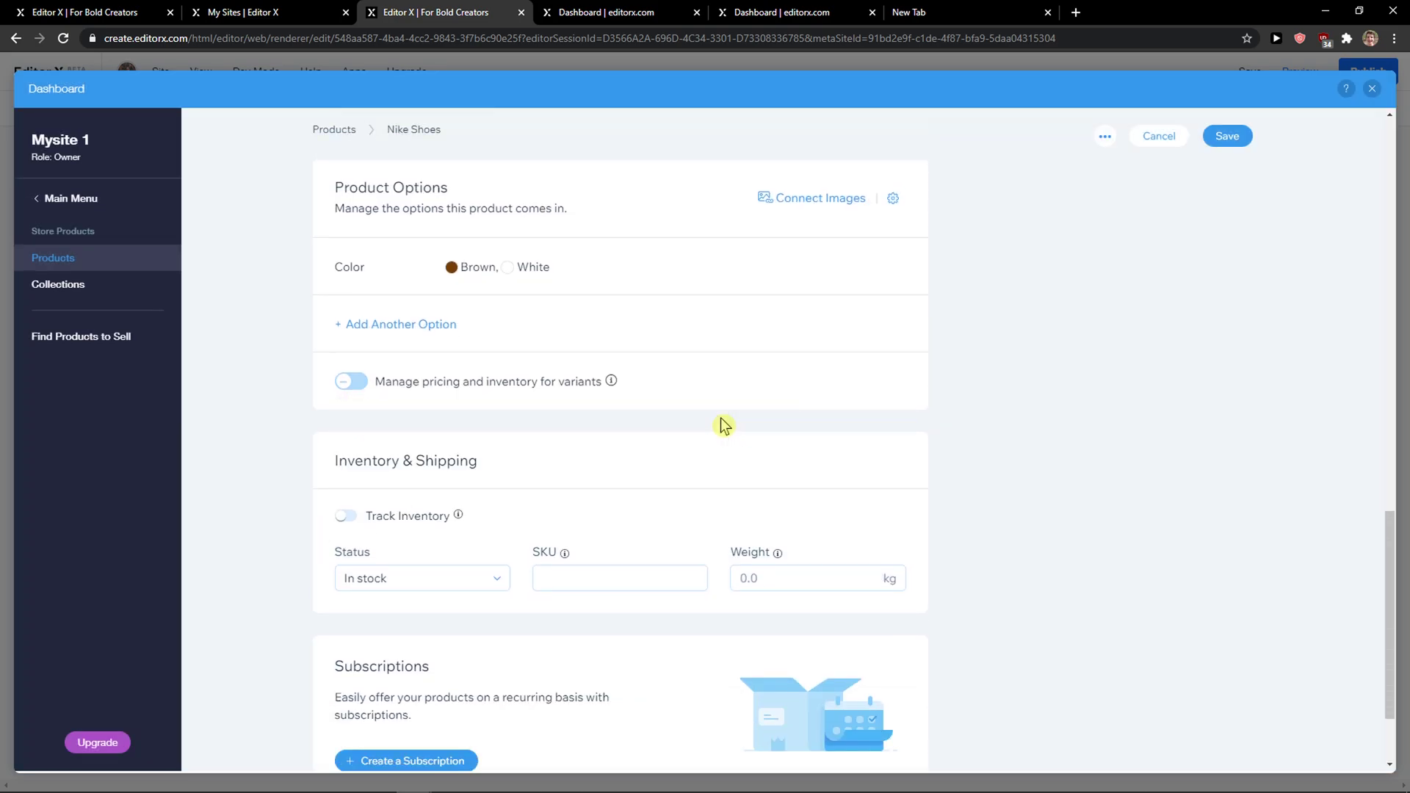
left_click(344, 516)
left_click(345, 516)
scroll(286, 531, "down", 2)
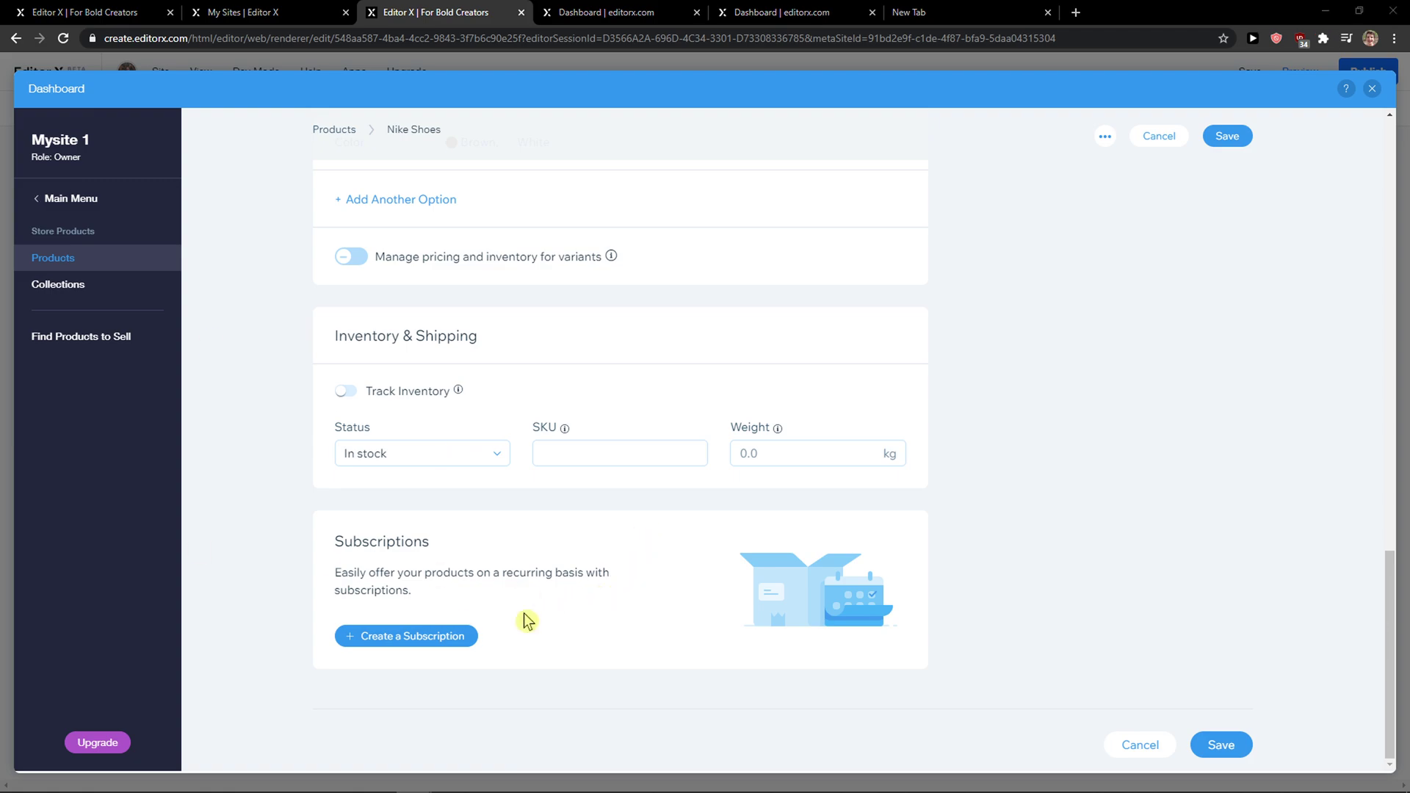
scroll(845, 588, "up", 15)
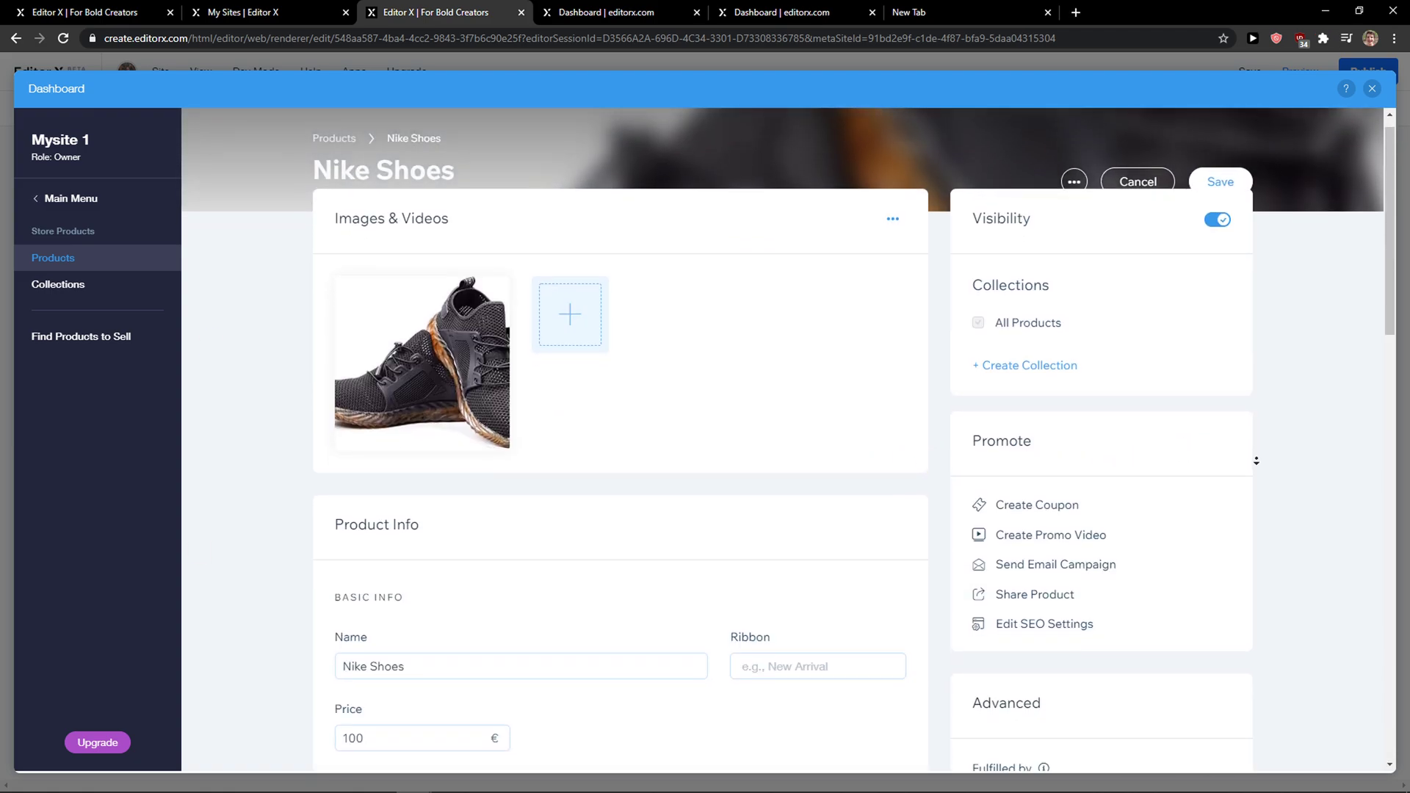
scroll(1293, 437, "down", 4)
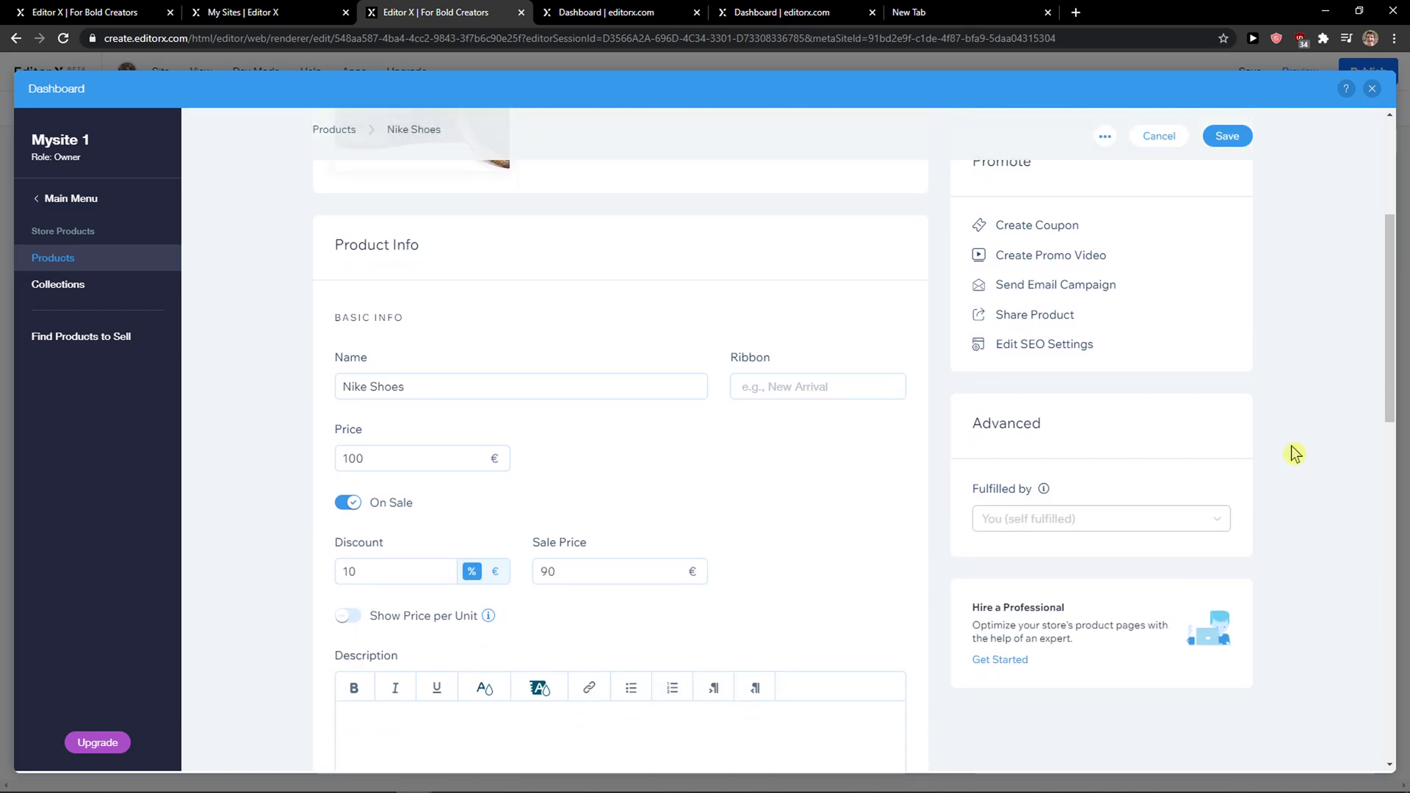
scroll(1295, 453, "up", 3)
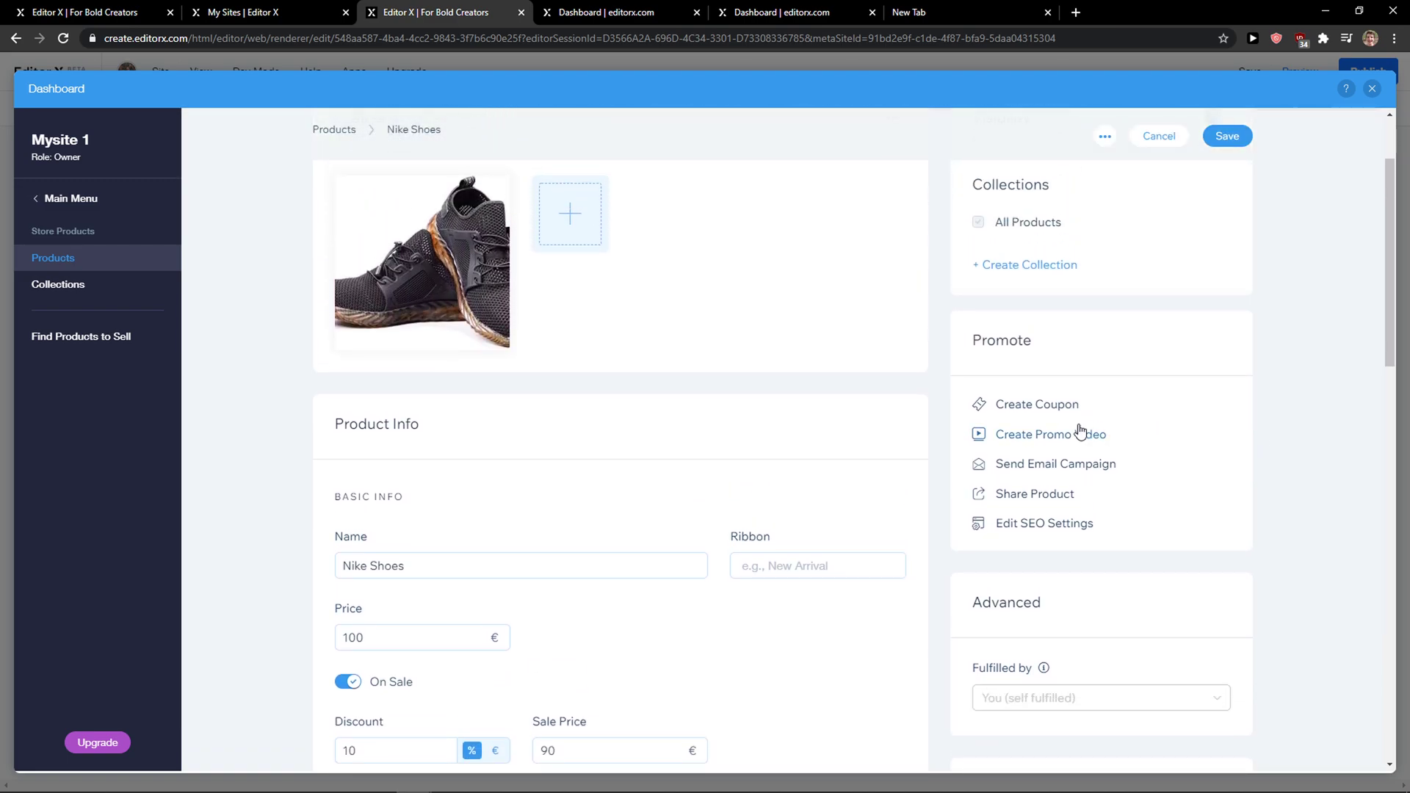
scroll(1311, 544, "up", 2)
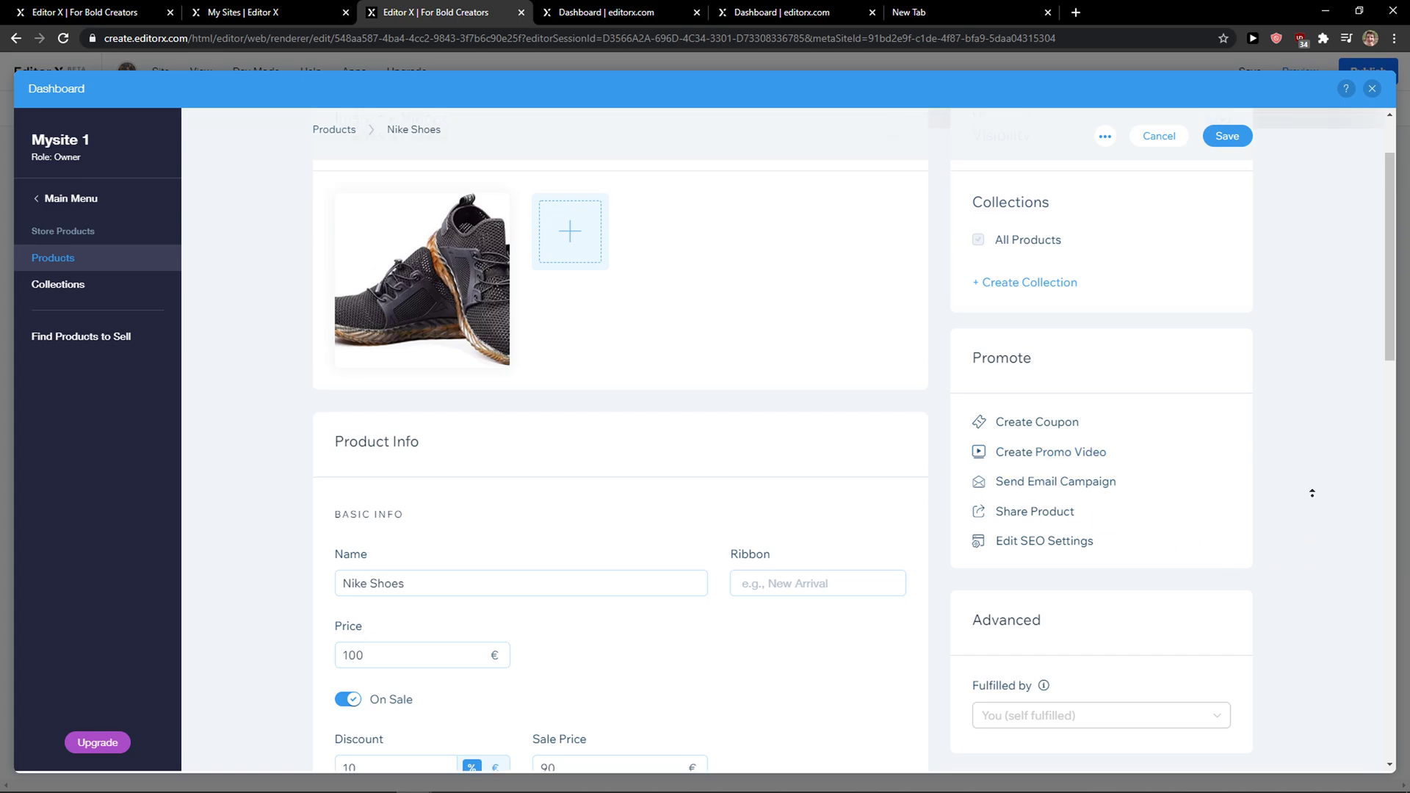
scroll(1307, 514, "down", 2)
scroll(1299, 440, "up", 2)
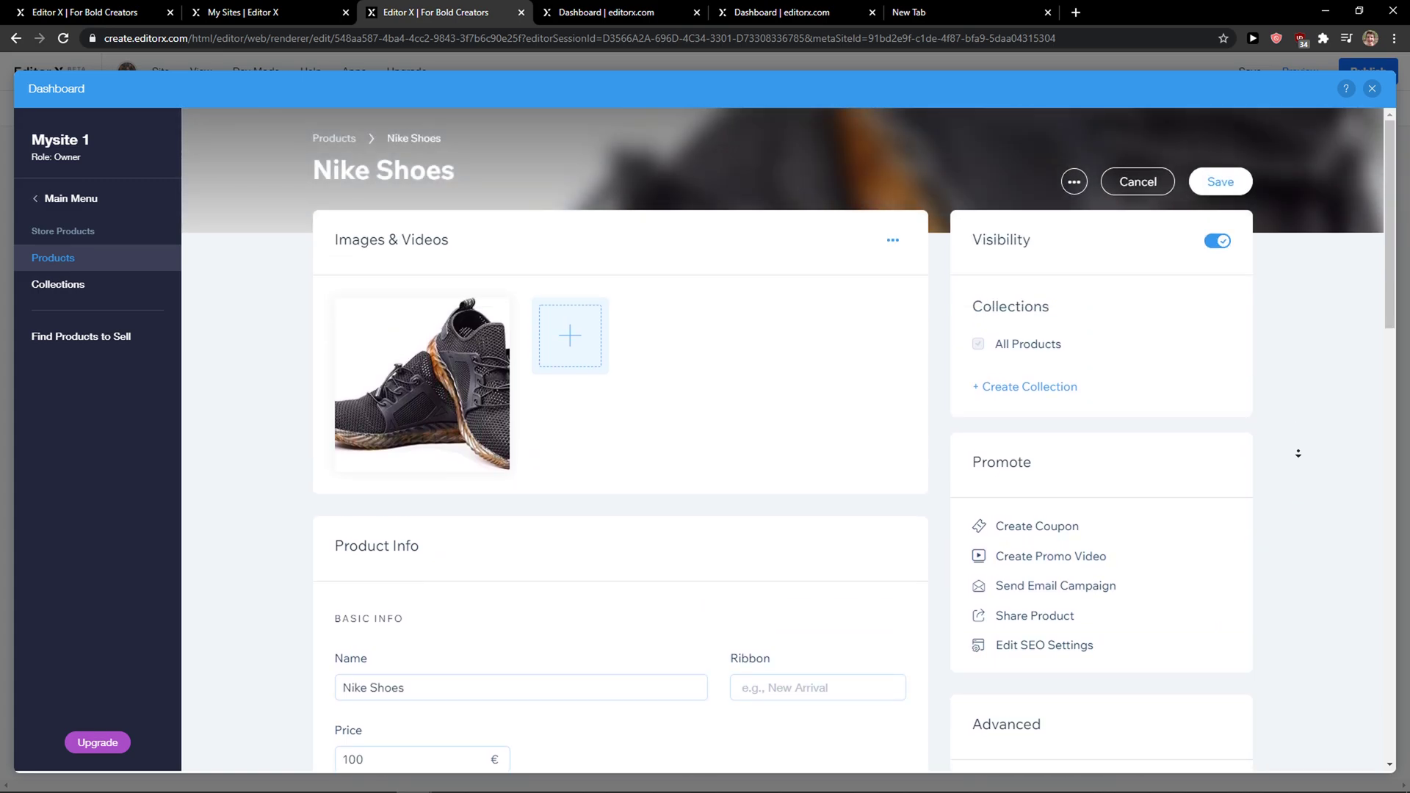
scroll(1296, 450, "down", 10)
scroll(1300, 617, "up", 10)
scroll(1253, 419, "down", 1)
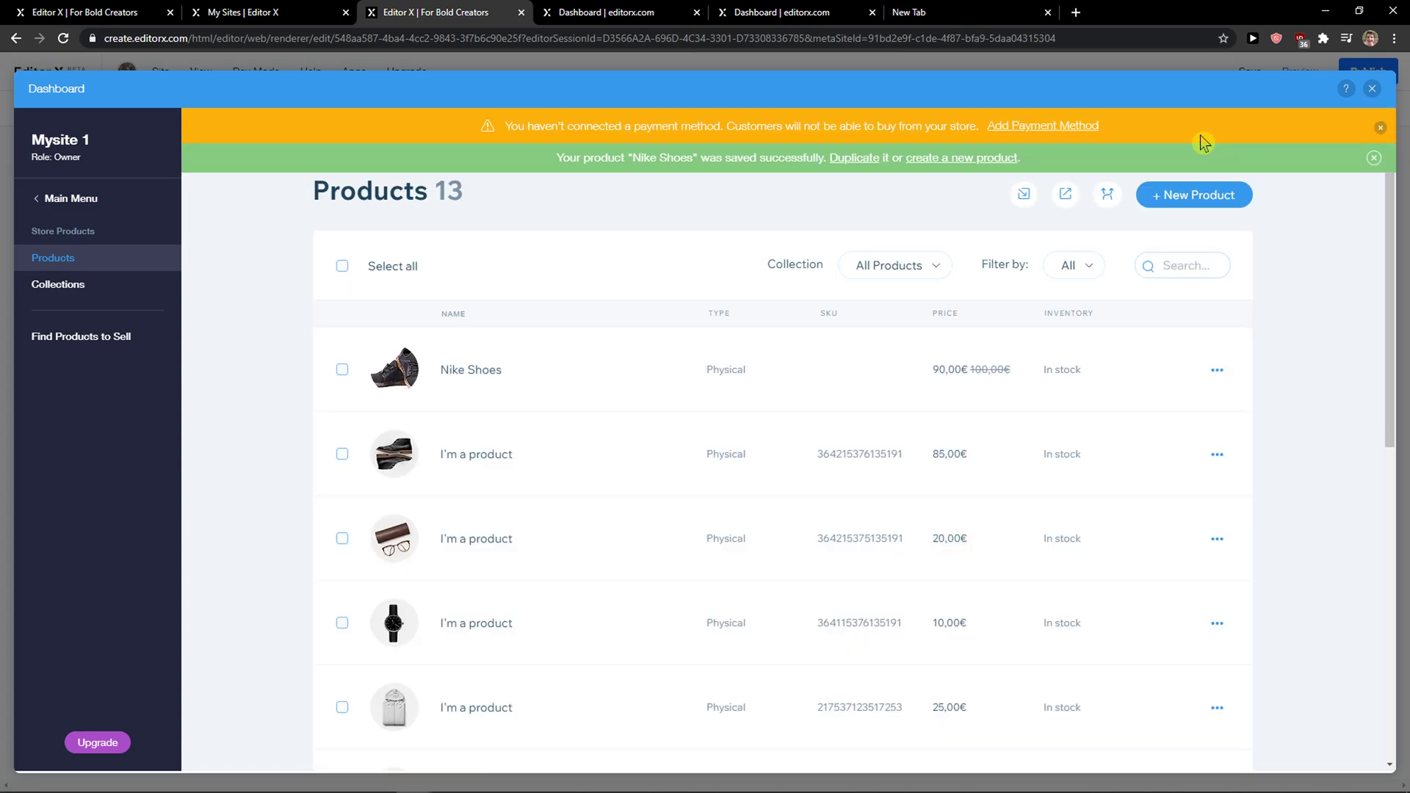
- Open the store's payment settings, then reload the My Sites list and open Mysite 1
left_click_drag(526, 121, 921, 130)
left_click(1061, 133)
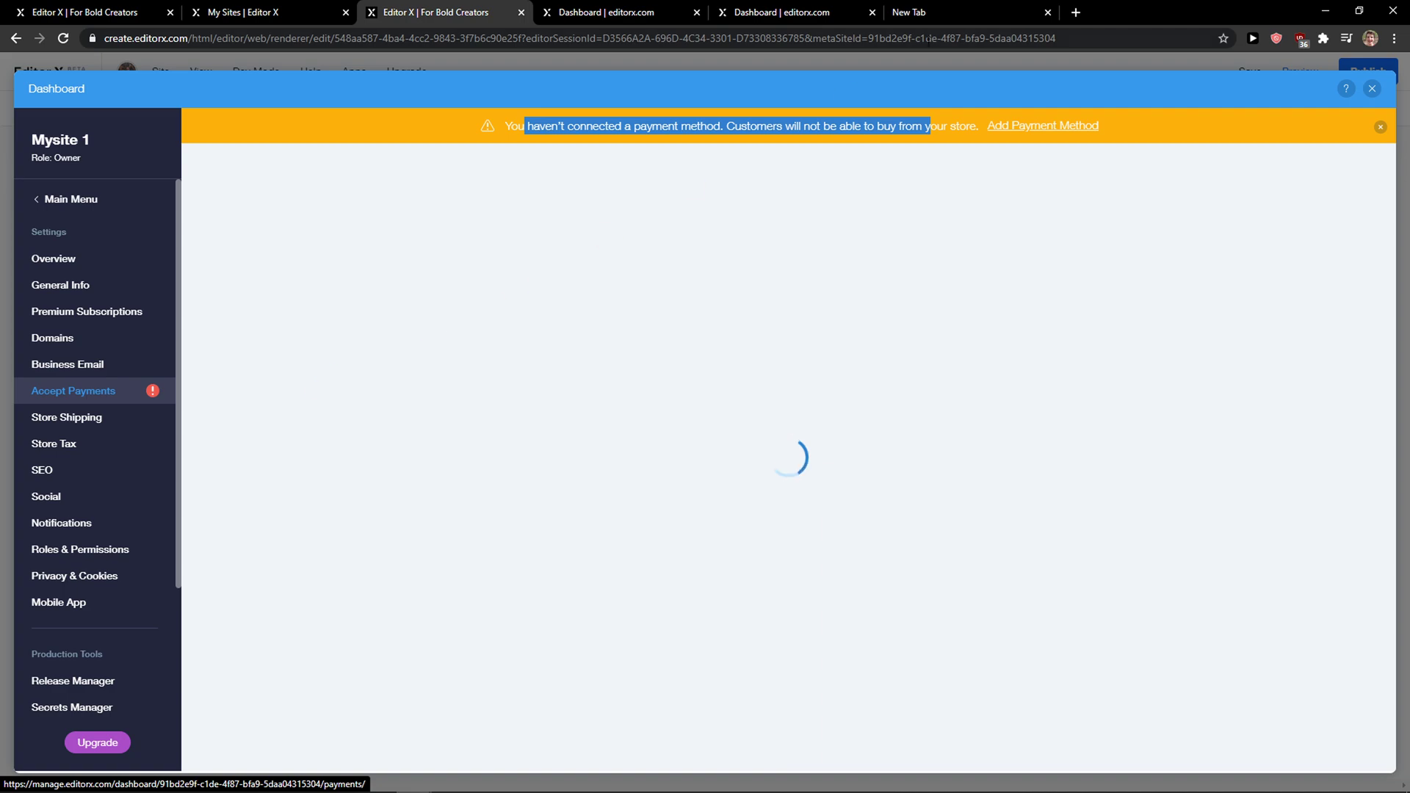
left_click(263, 8)
left_click(450, 9)
left_click(294, 8)
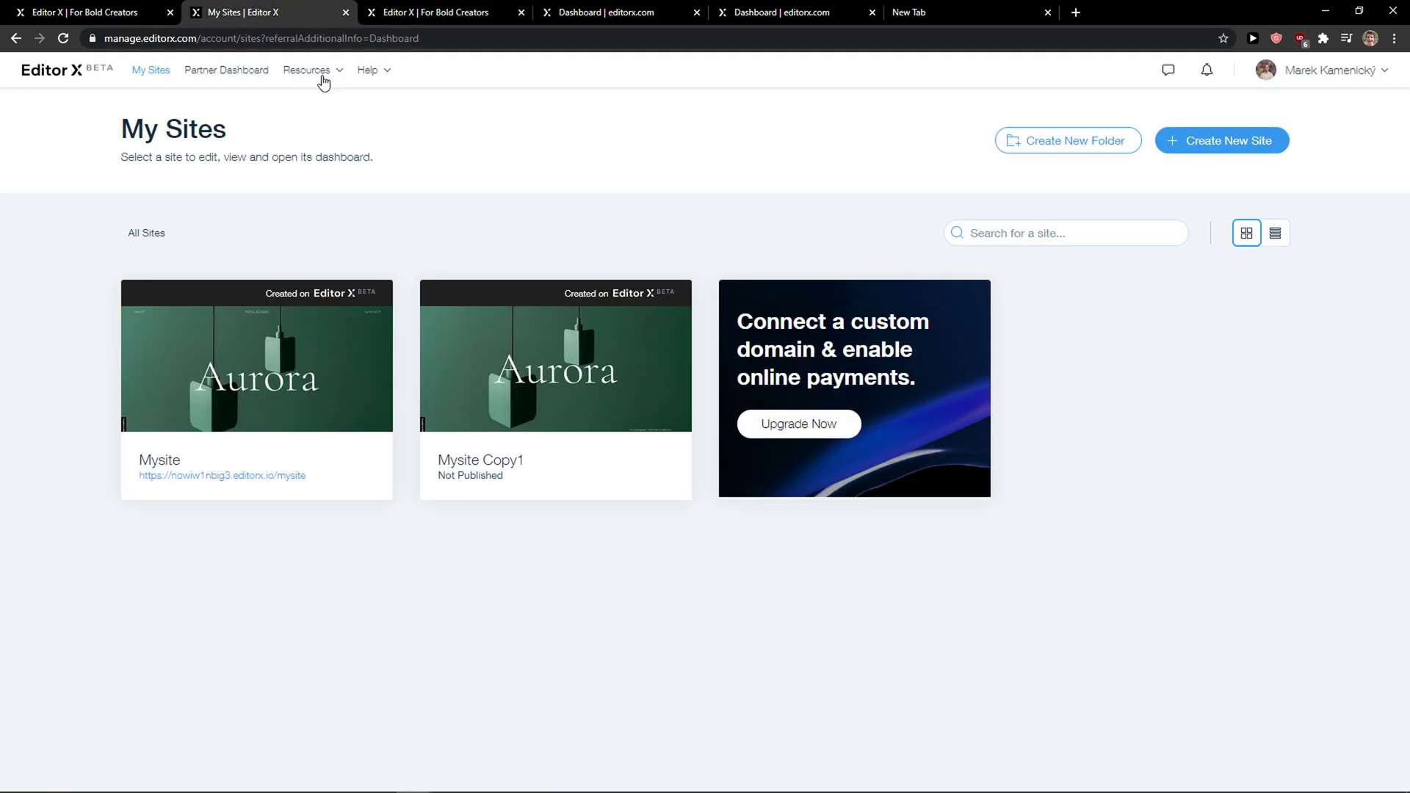
left_click(463, 9)
left_click(288, 9)
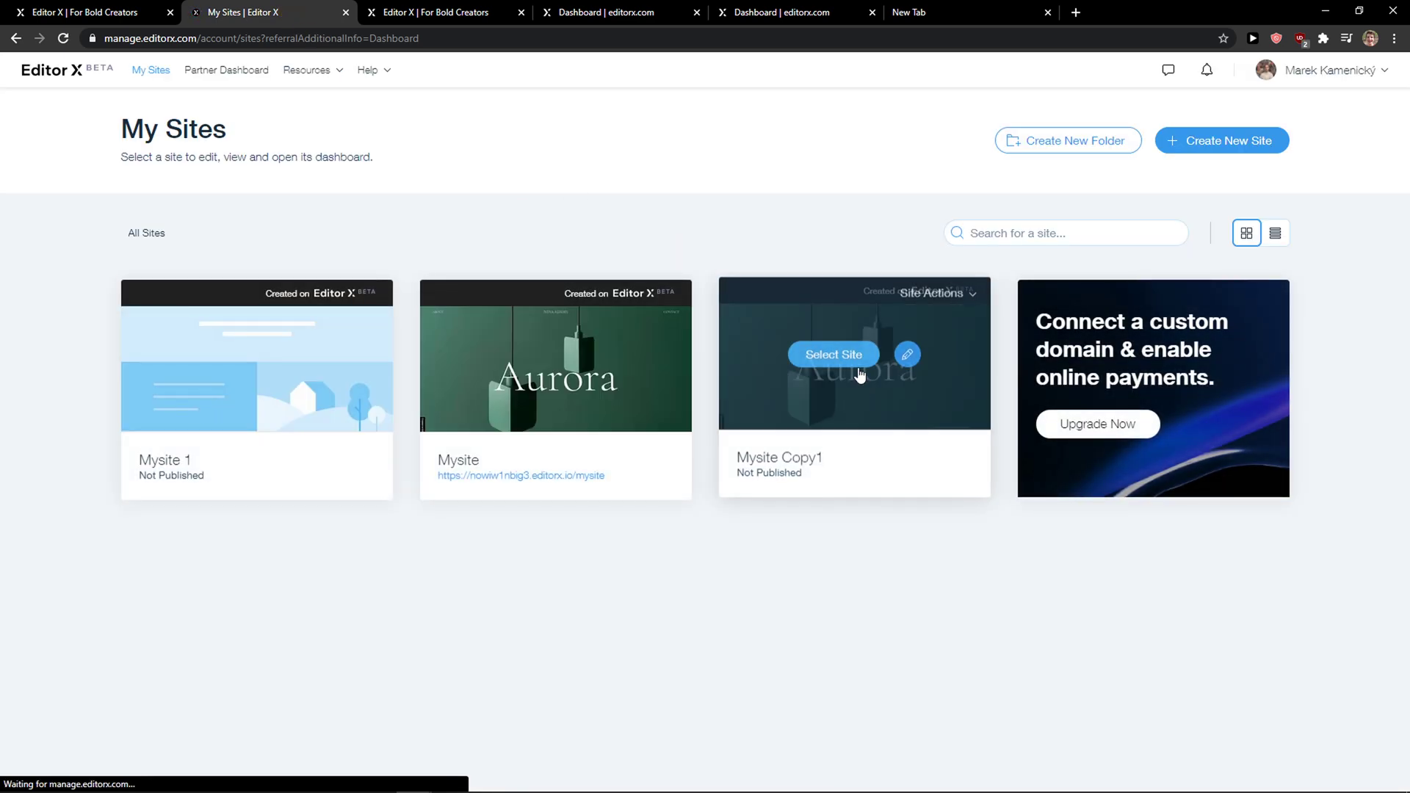
left_click(208, 412)
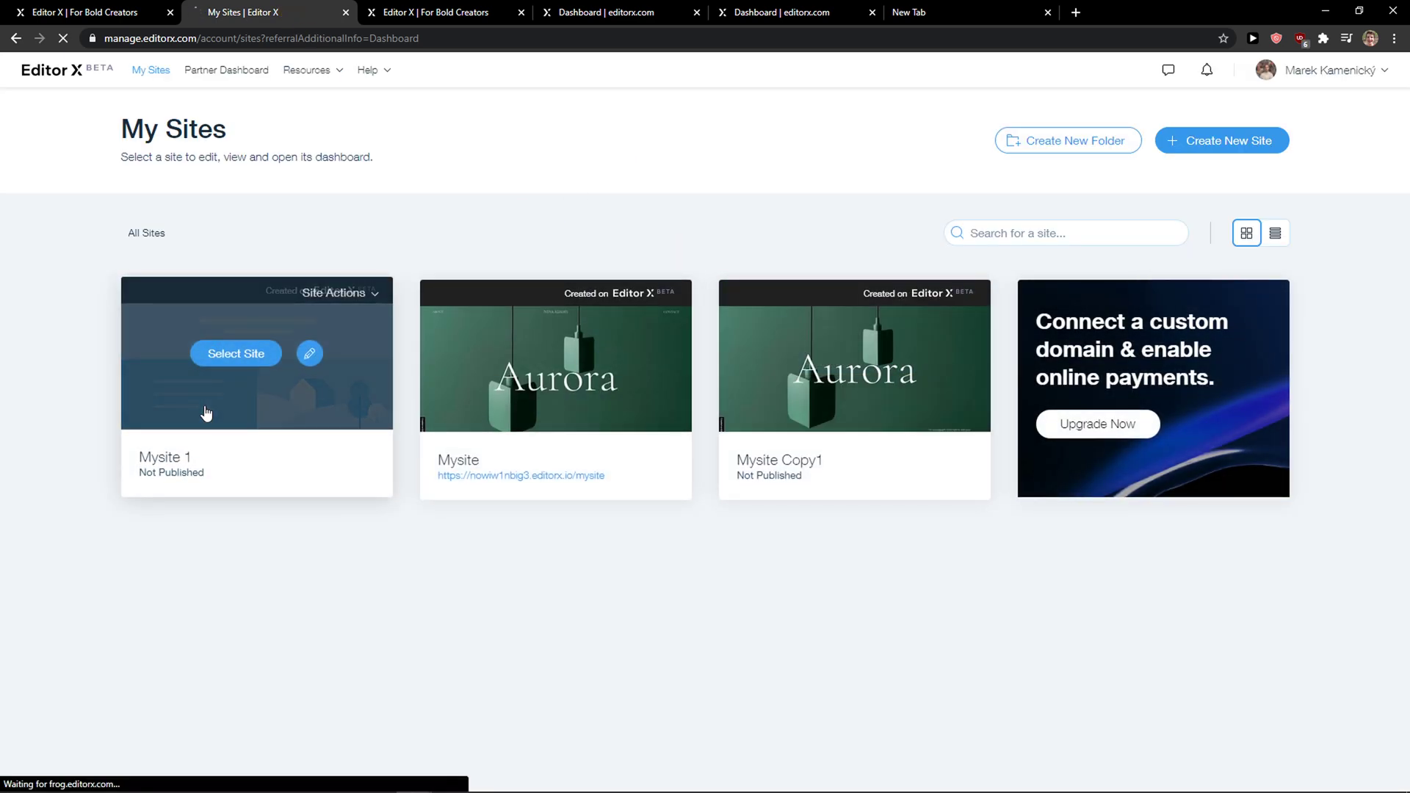
- Dismiss the payment-method warning and close the dashboard back to the editor
left_click(440, 11)
left_click(622, 226)
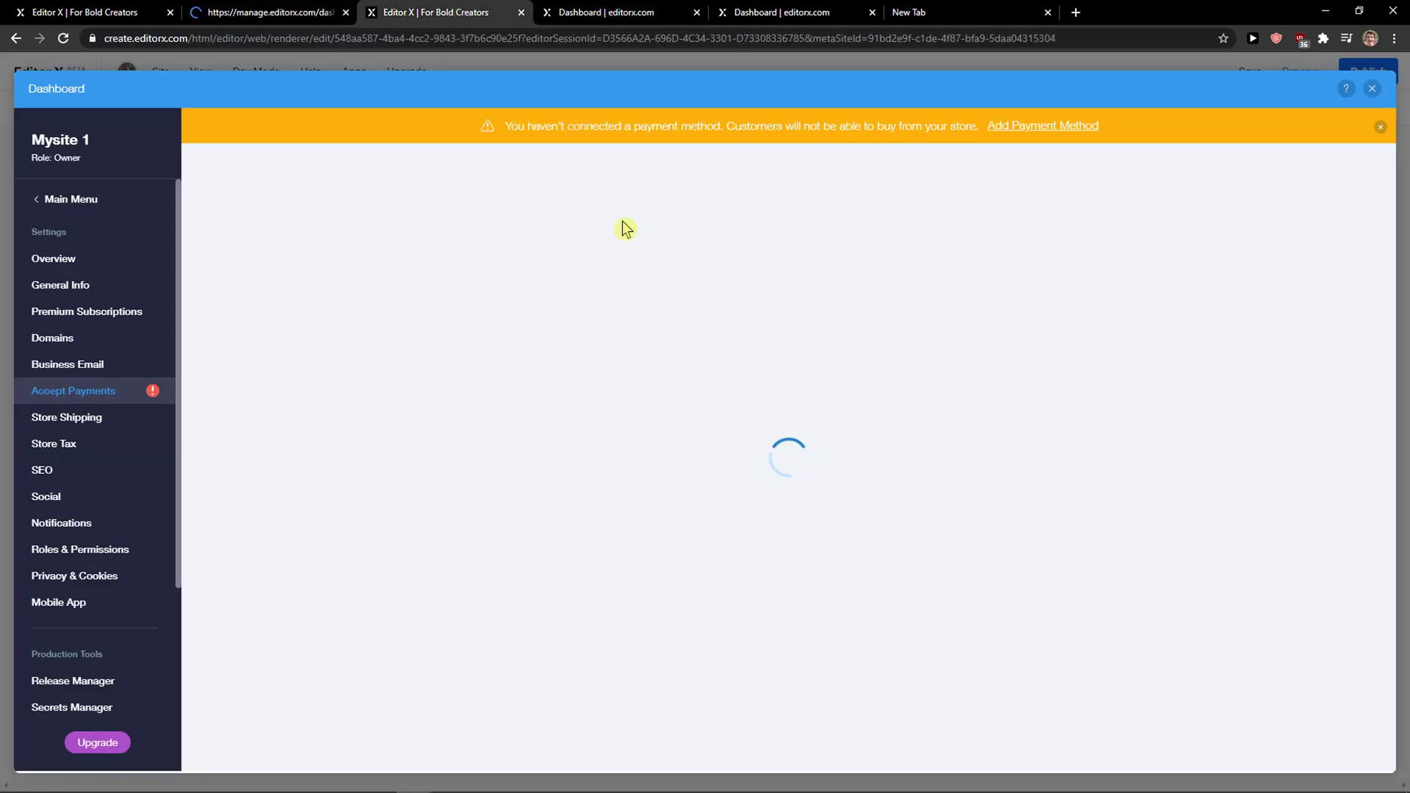
left_click(1379, 129)
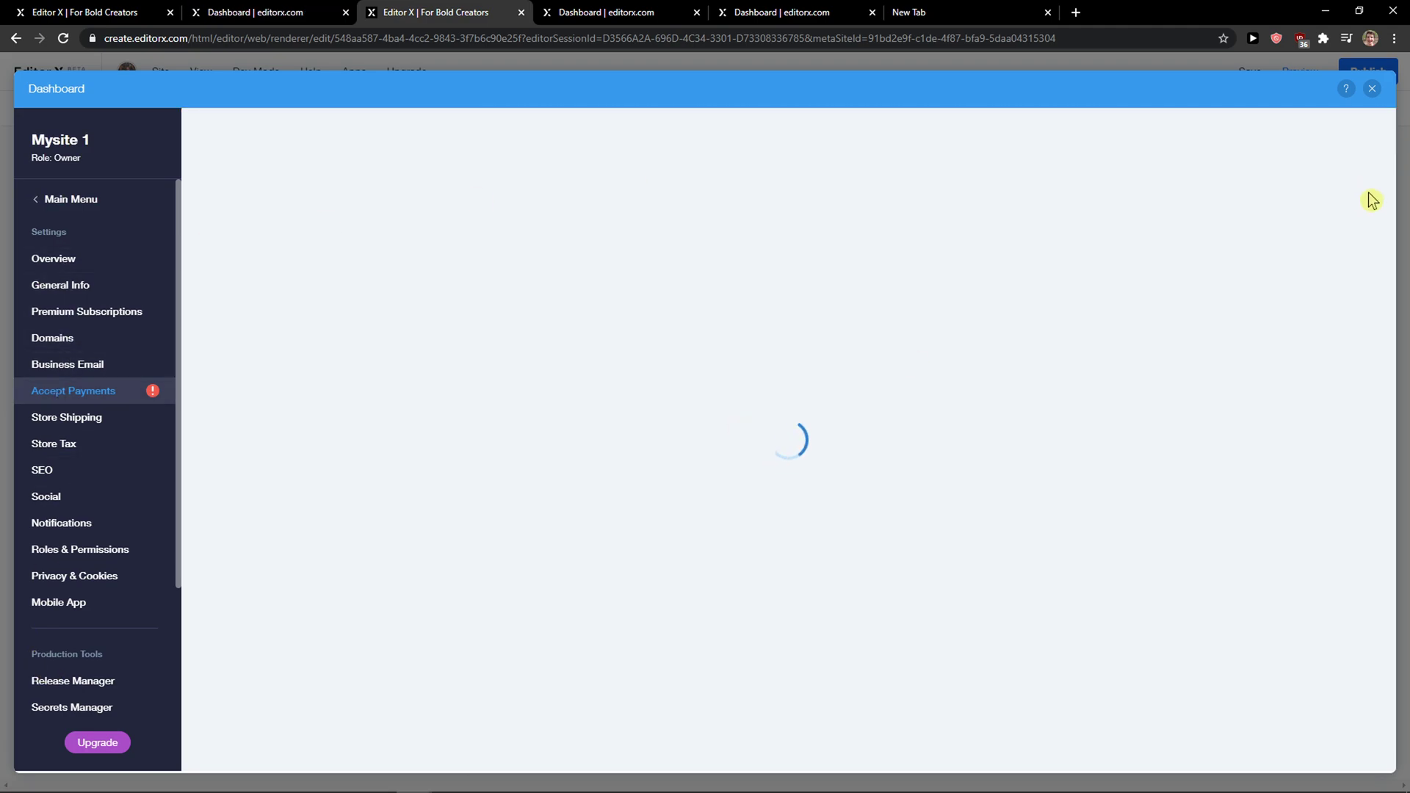
left_click(1371, 89)
- Preview the Shop page as a visitor, with Nike Shoes at 90,00 € leading the grid
left_click(519, 422)
scroll(529, 415, "down", 1)
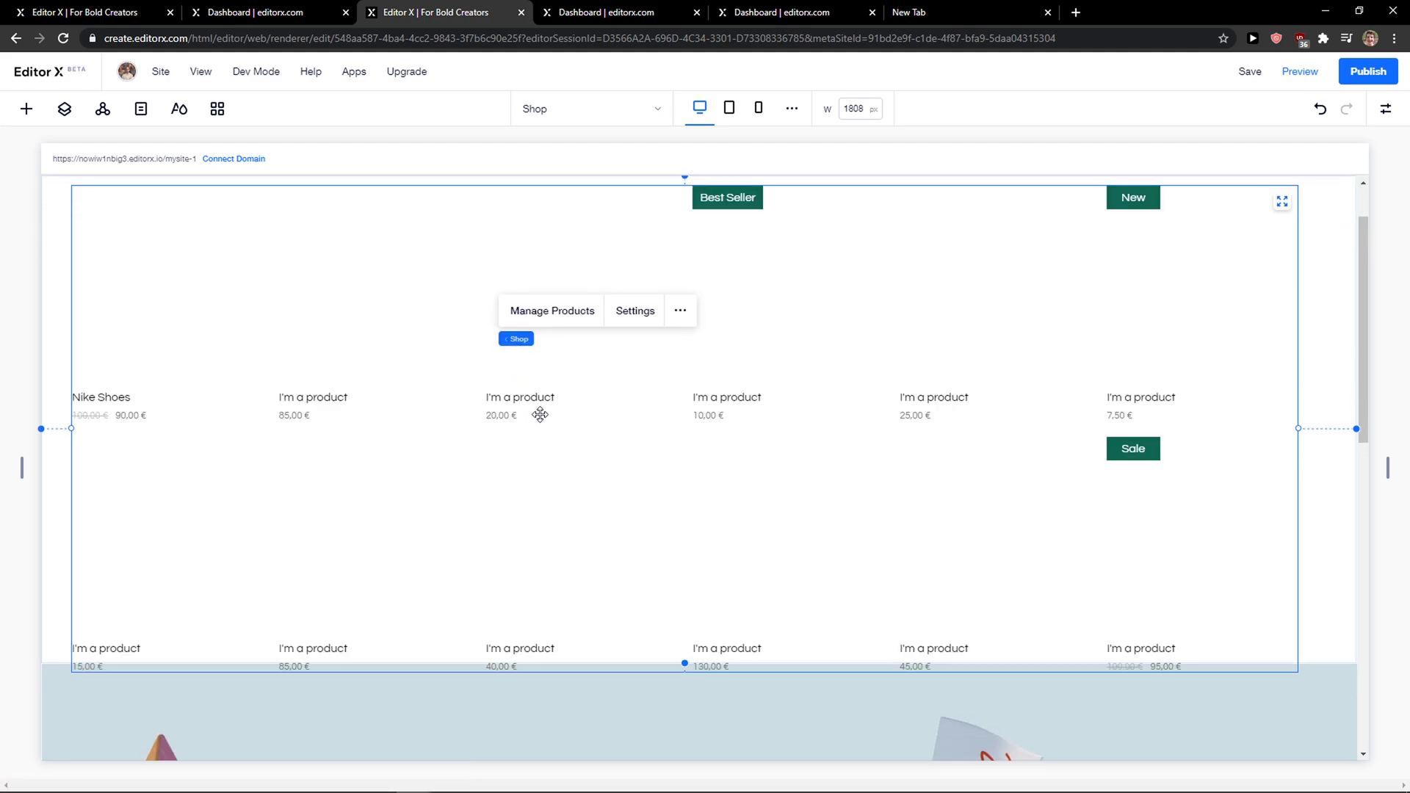
scroll(175, 302, "up", 1)
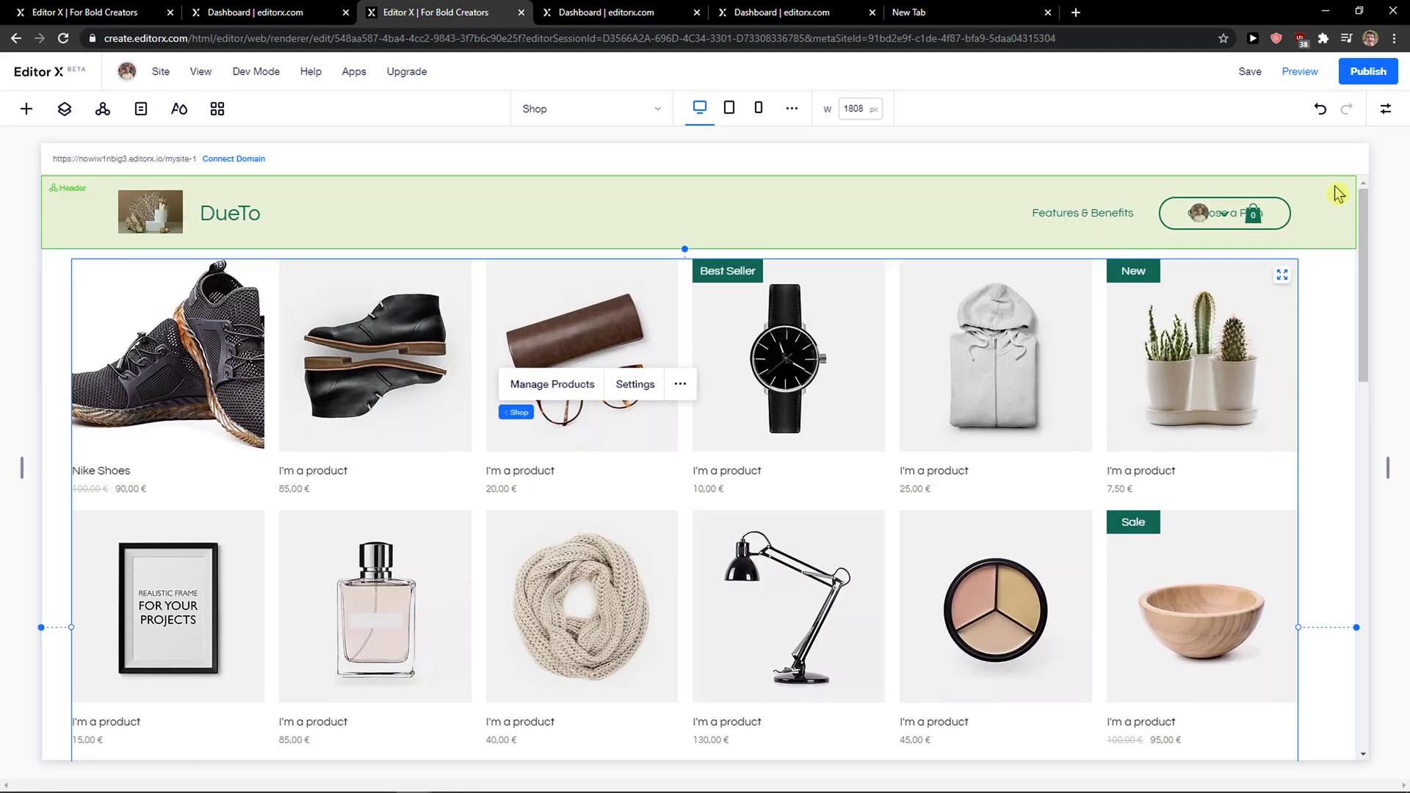
left_click(1301, 73)
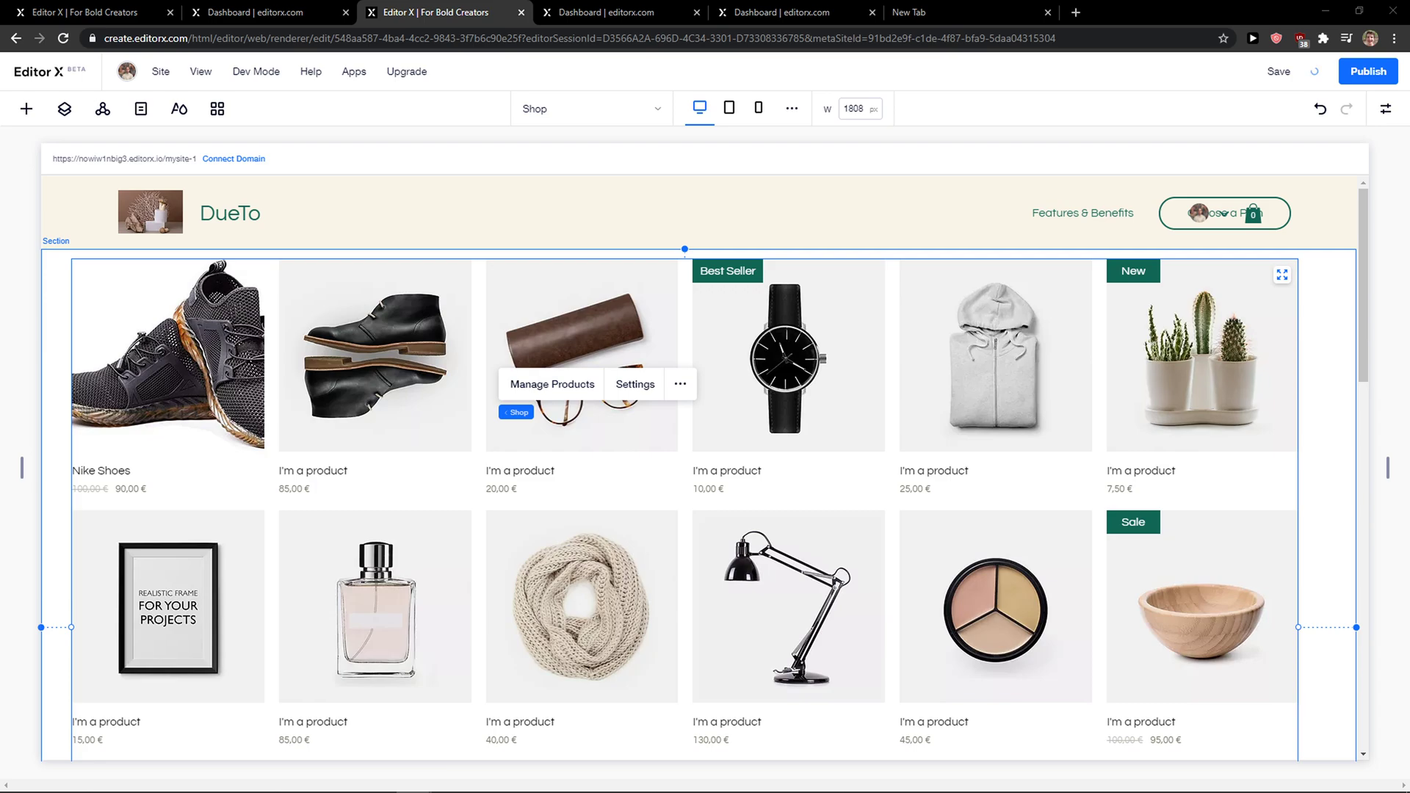
- From the Nike Shoes product page, add a brown pair to the cart and view it
left_click(166, 400)
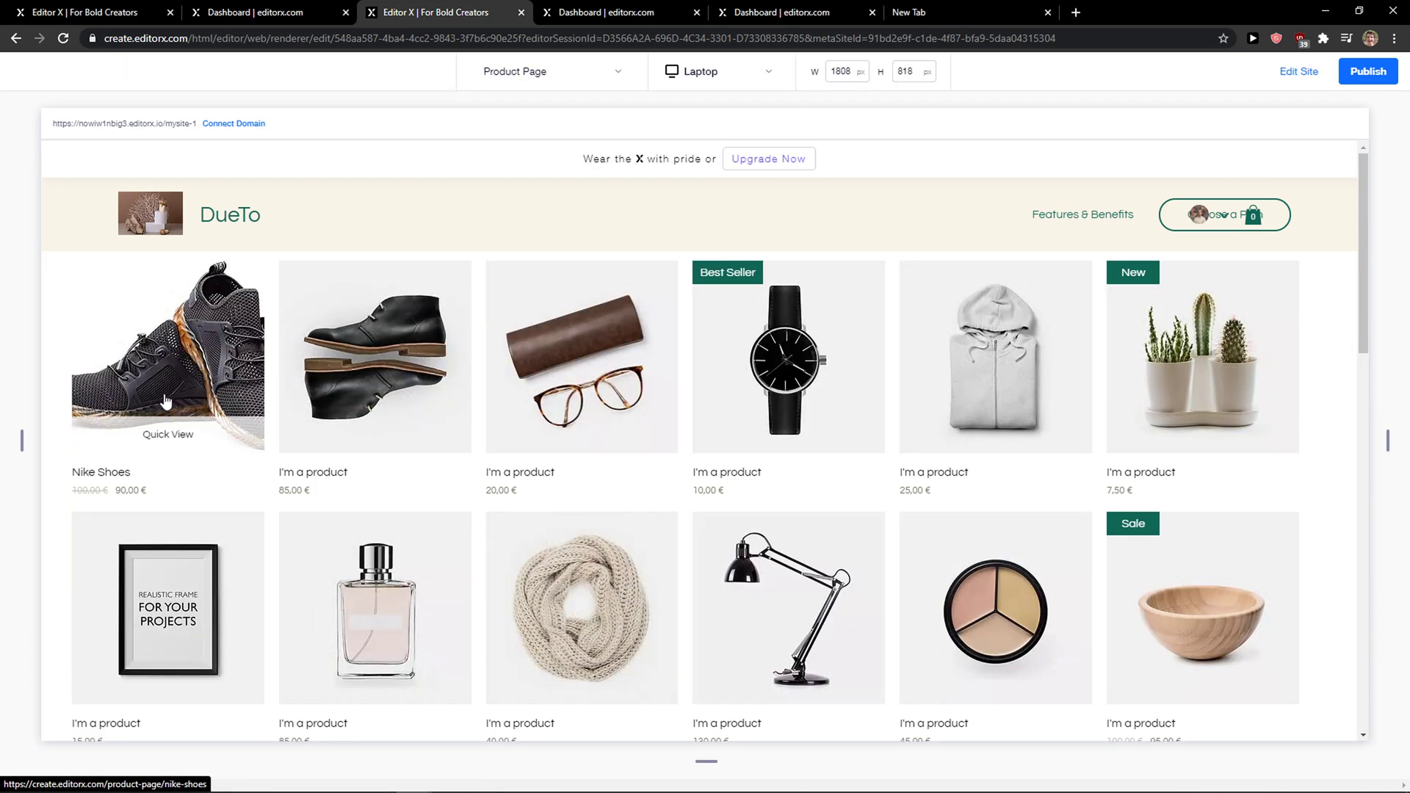
left_click(837, 470)
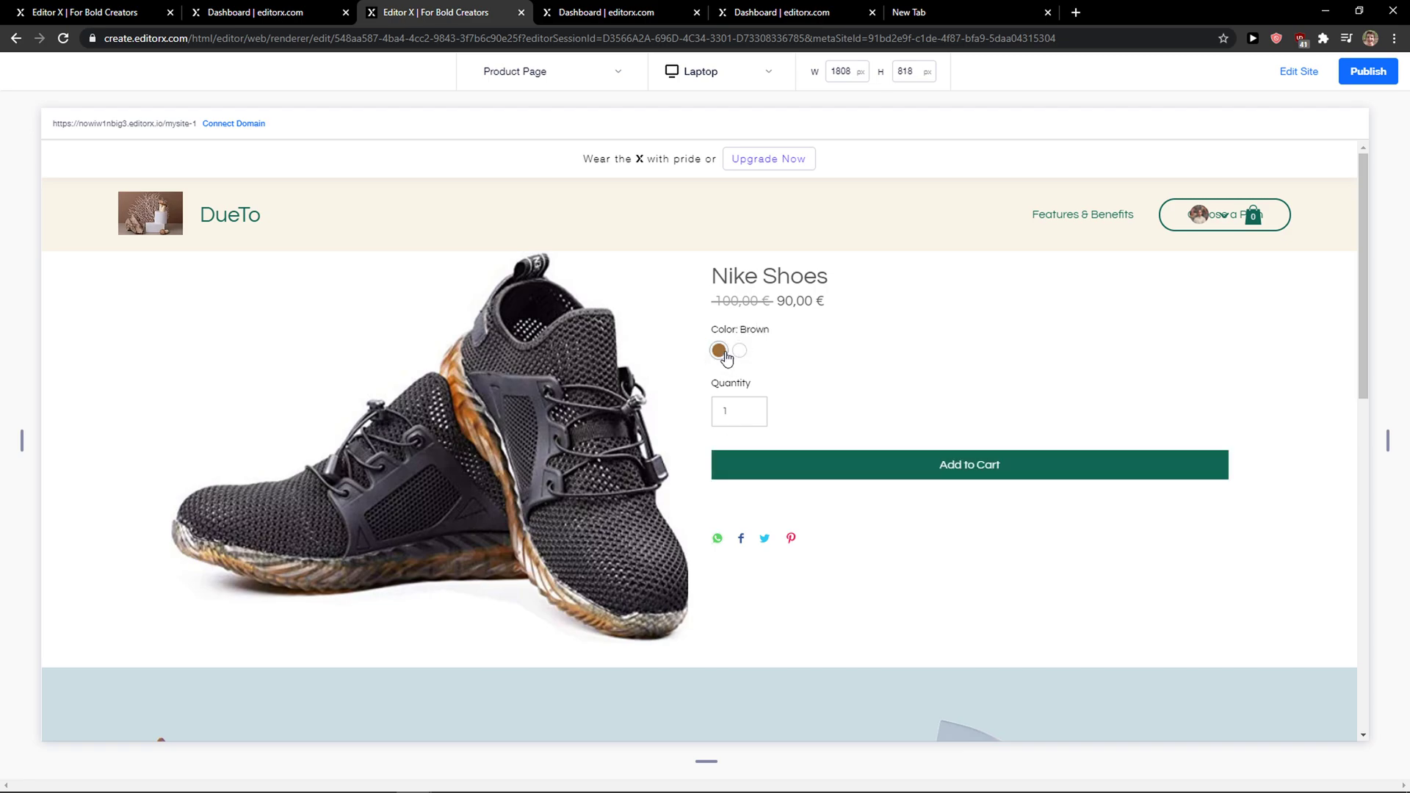
left_click(719, 351)
left_click(771, 461)
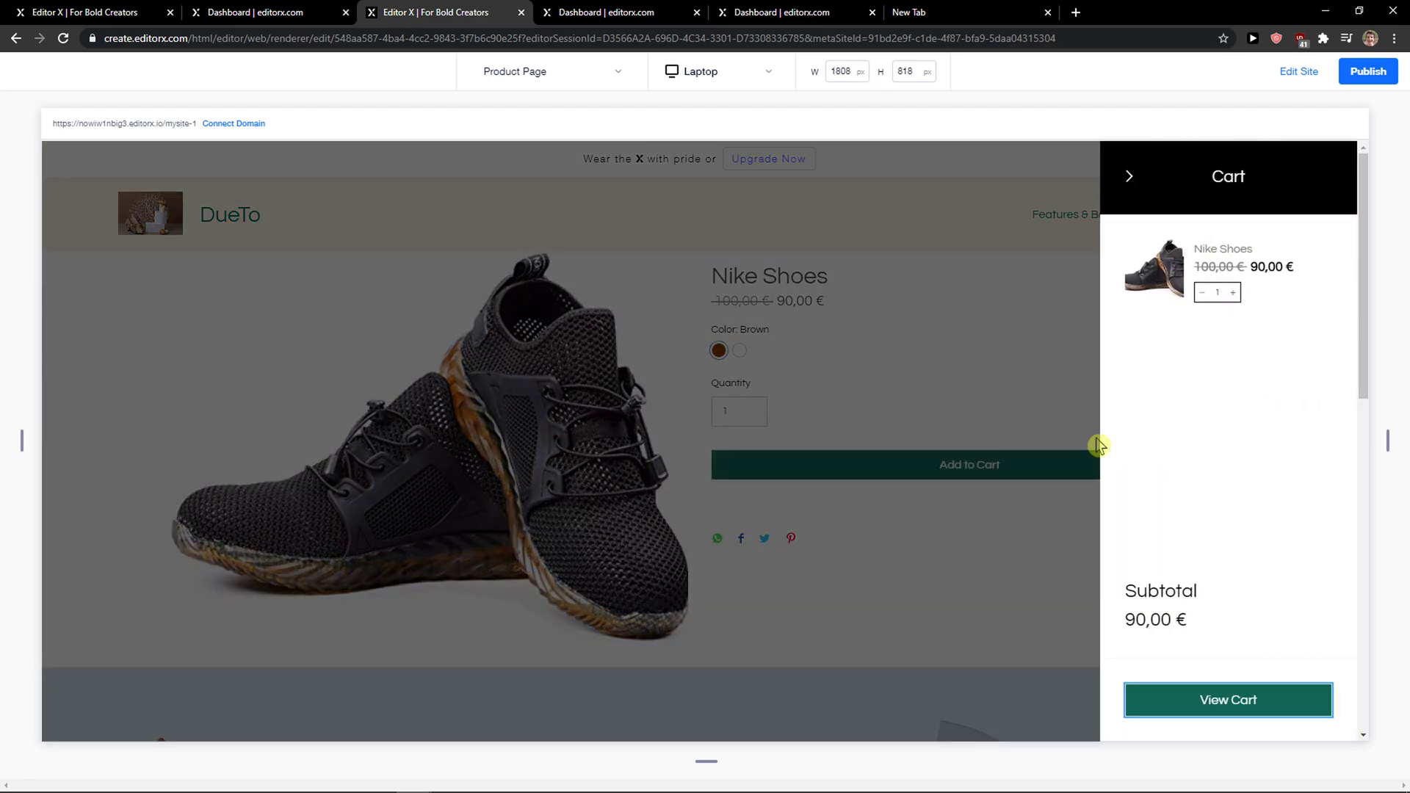
left_click(1239, 716)
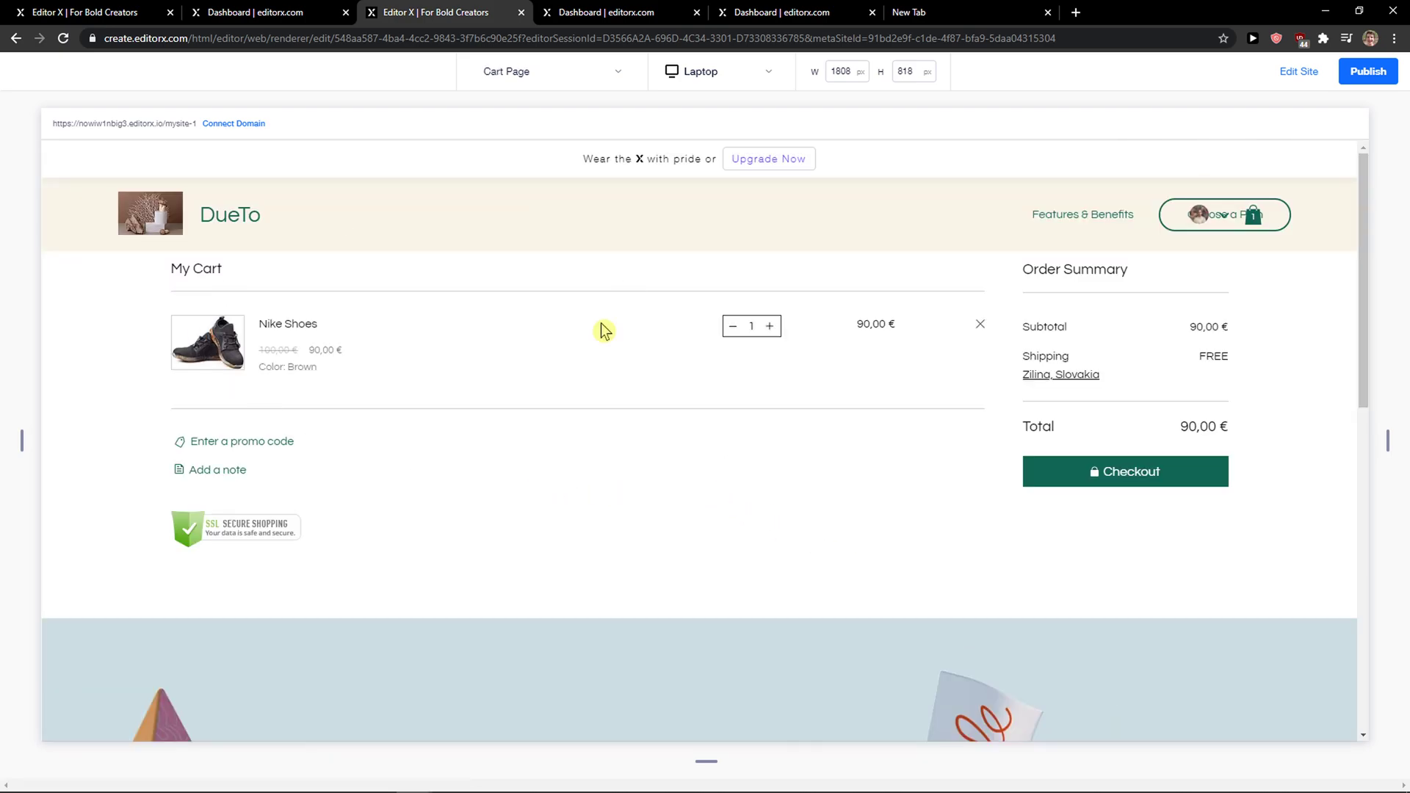
- Try checkout, dismiss the payment-methods prompt, and review the 90,00 € cart with free shipping
left_click(1101, 477)
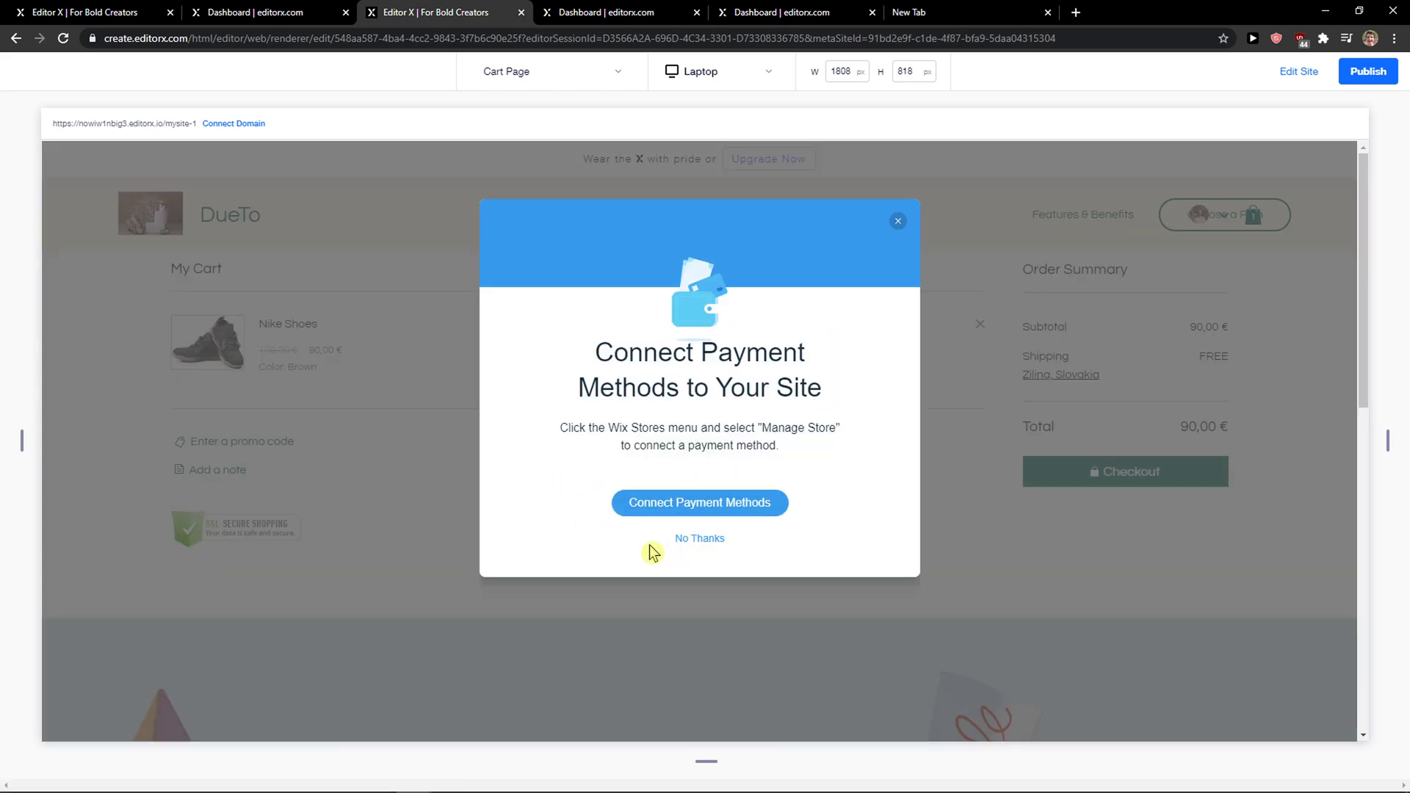
left_click(700, 539)
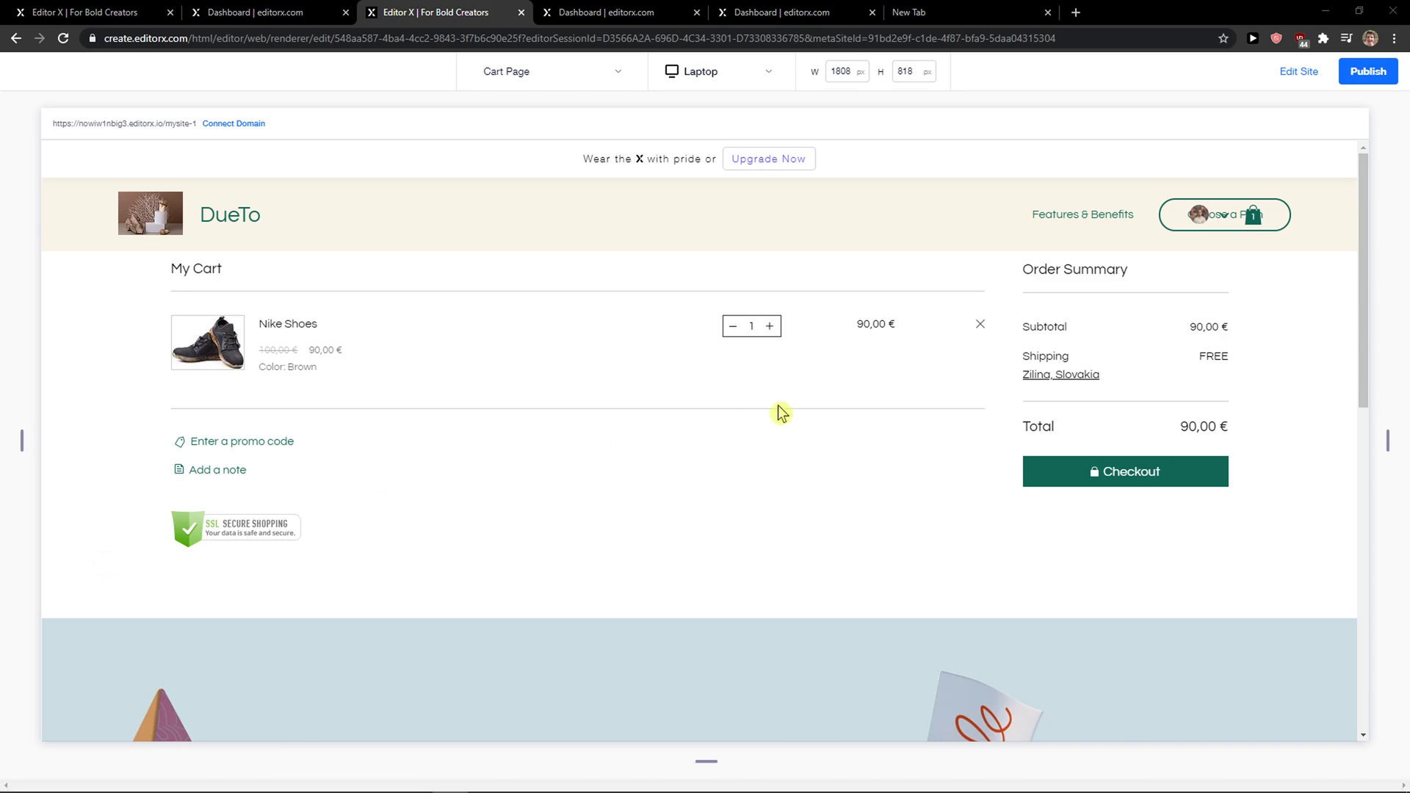
scroll(777, 409, "down", 3)
scroll(778, 411, "up", 3)
scroll(688, 415, "down", 3)
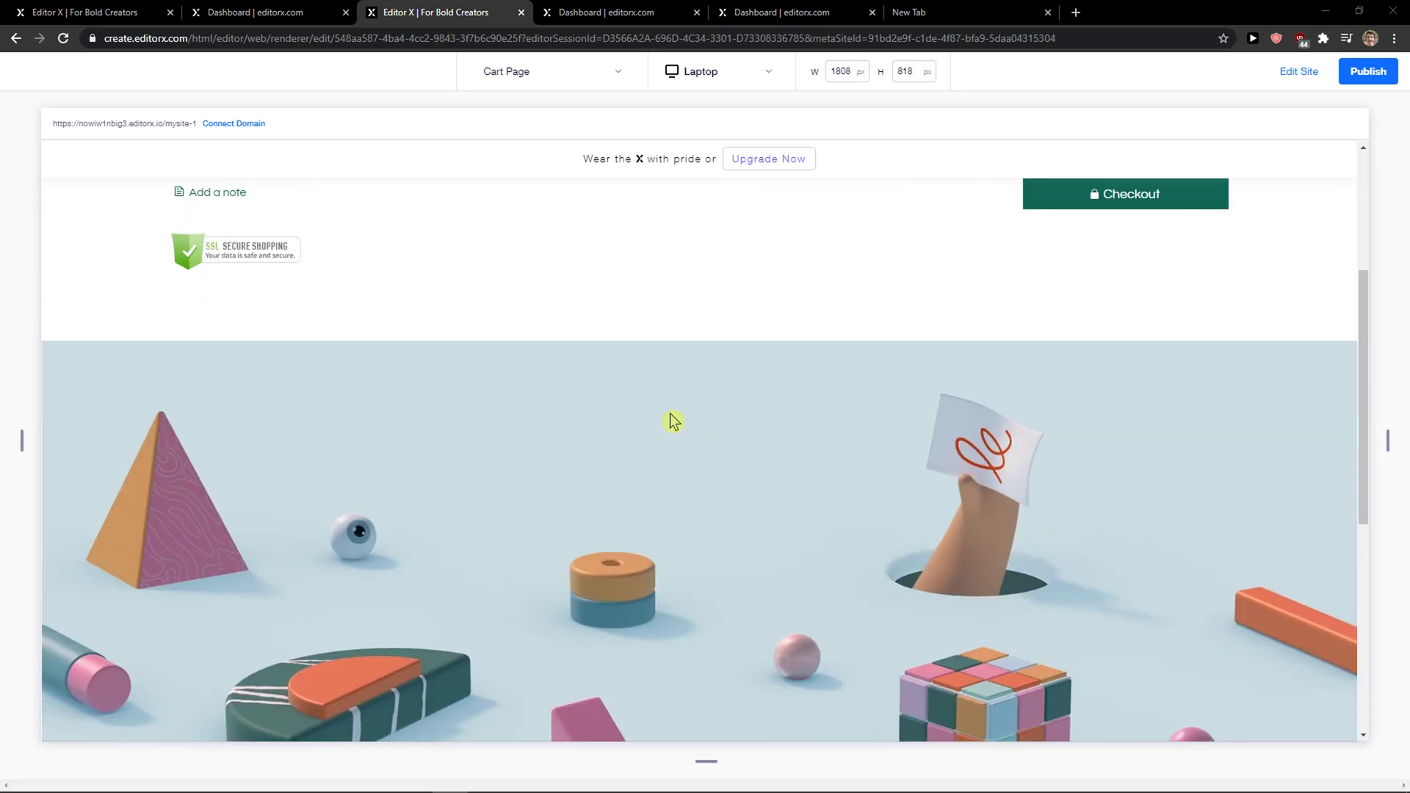
scroll(661, 413, "up", 3)
scroll(353, 450, "down", 3)
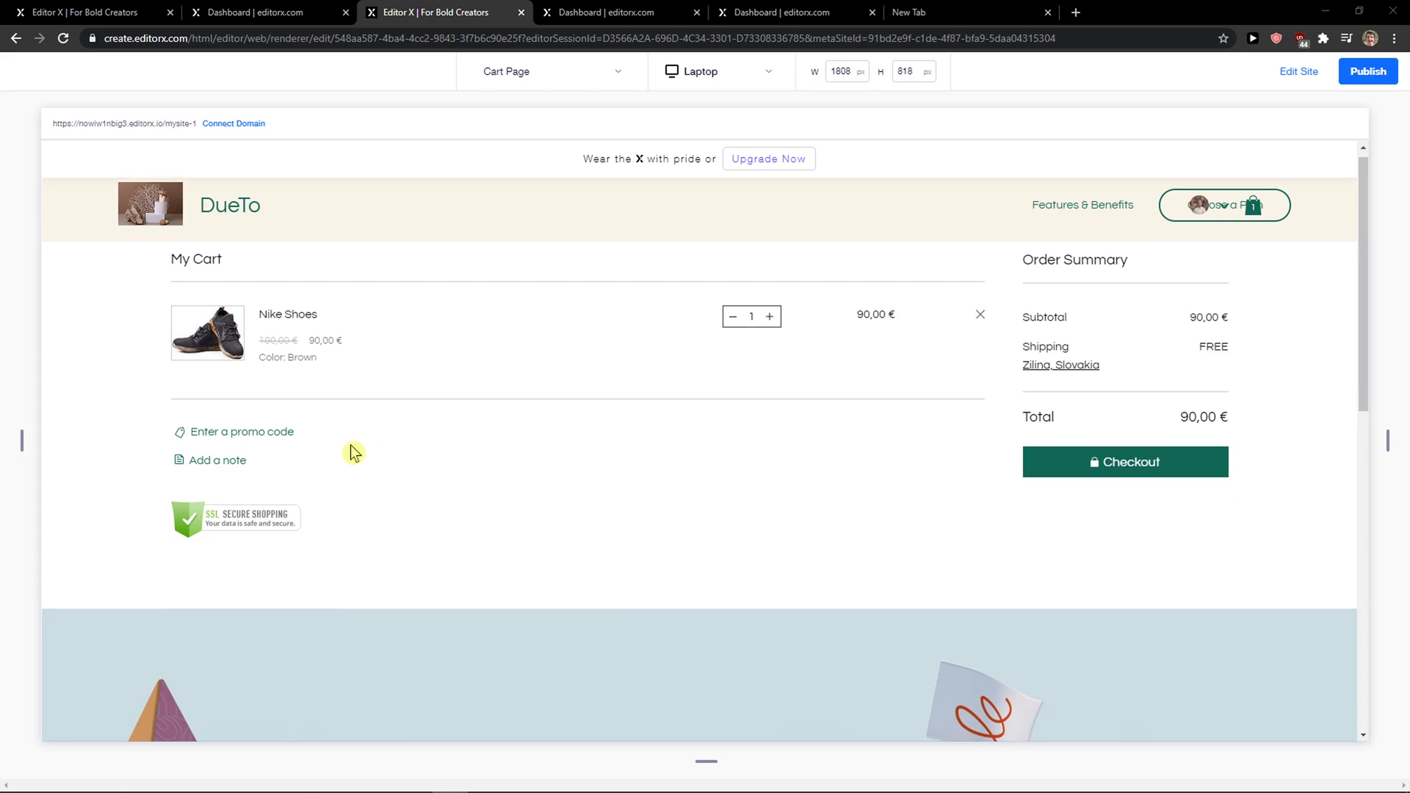
scroll(346, 444, "up", 3)
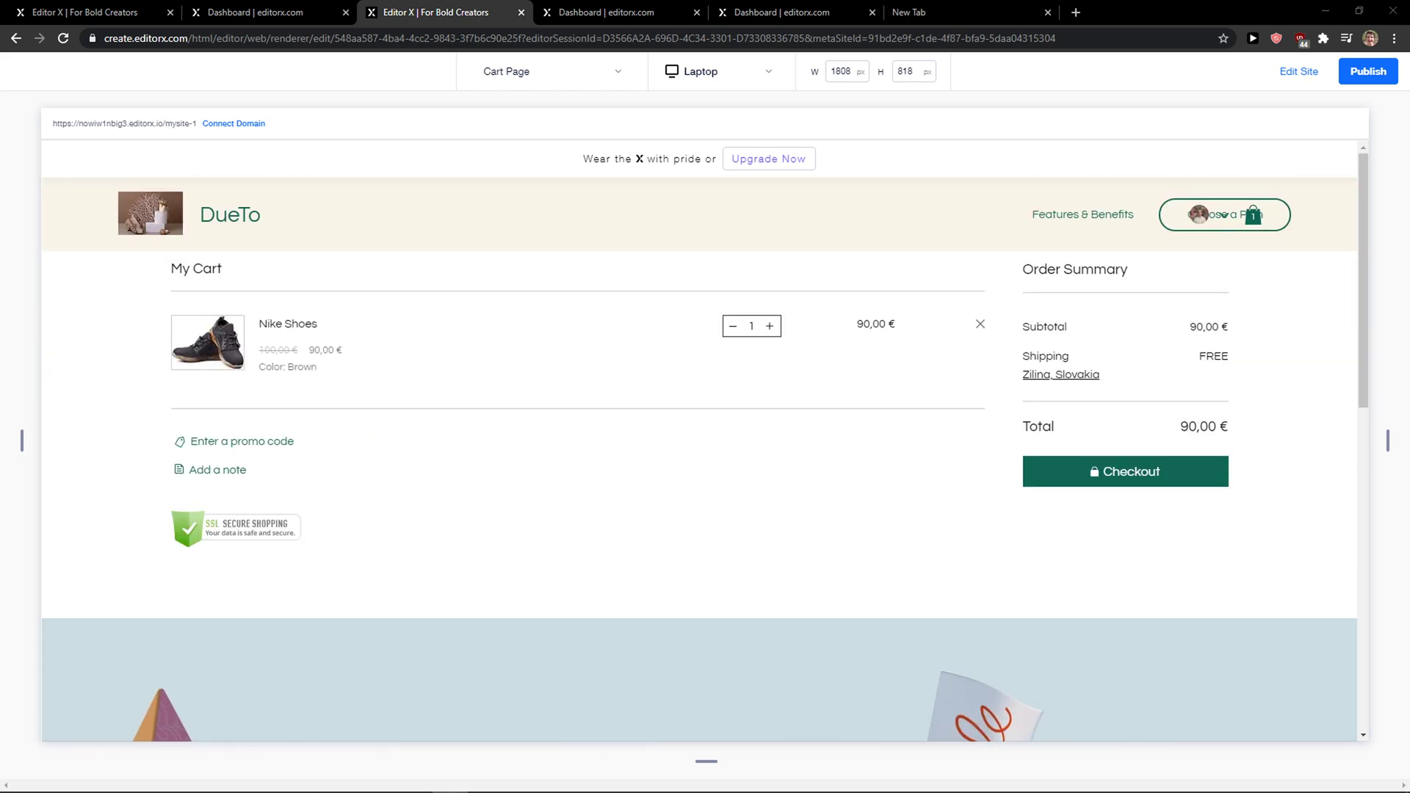